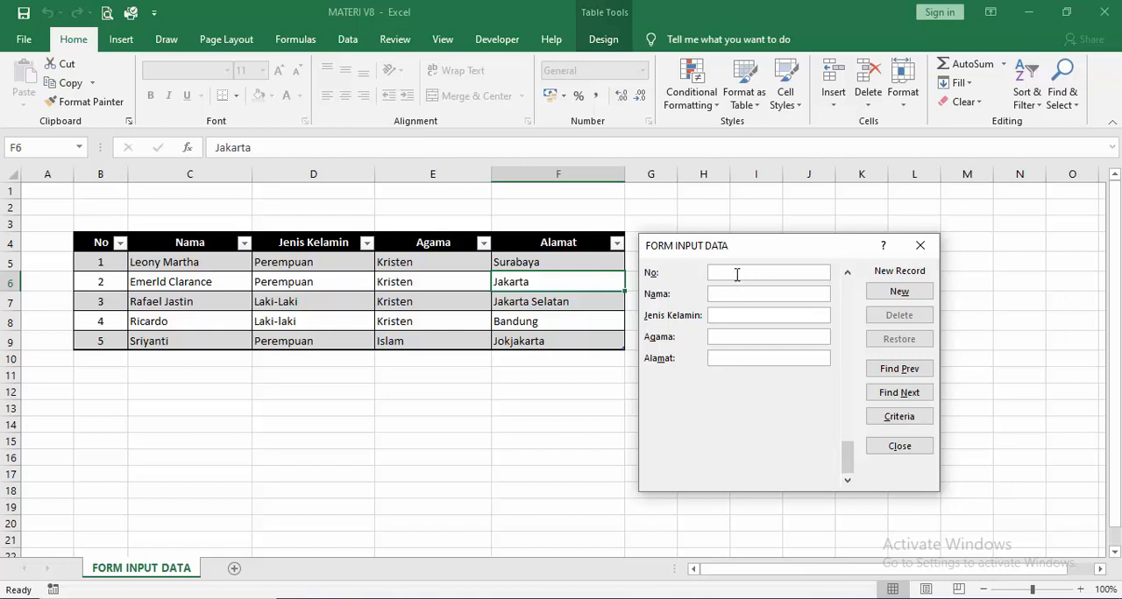
Add record 6 through the data form with the person's name, Jenis Kelamin Laki-laki, Agama Islam and Alamat Jakarta, and close the form.
text(6)
text(Mulyadi)
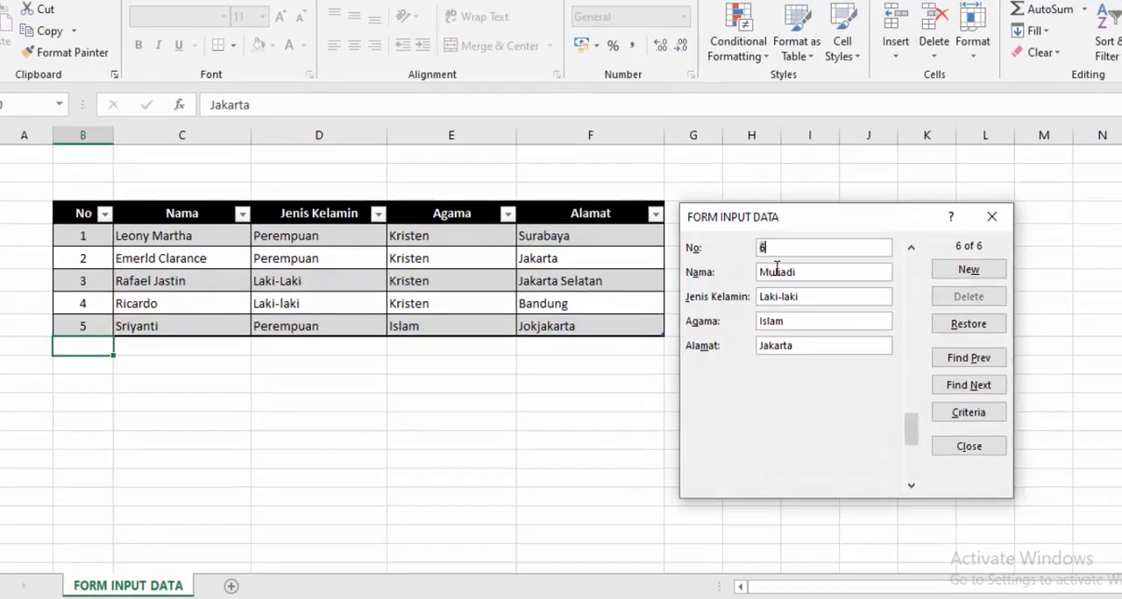
key(Return)
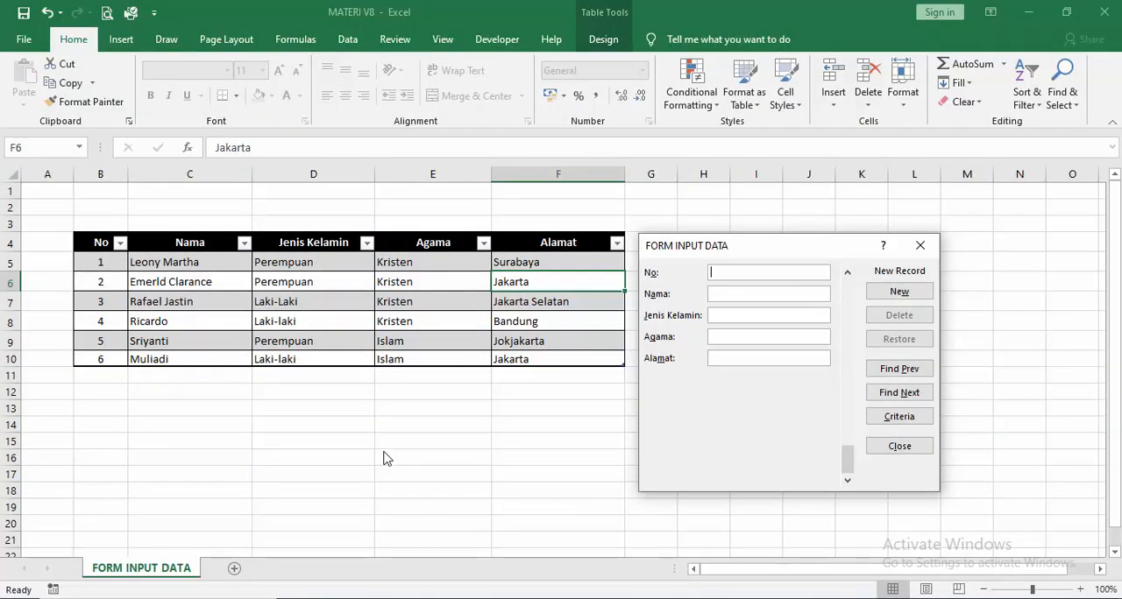
key(Escape)
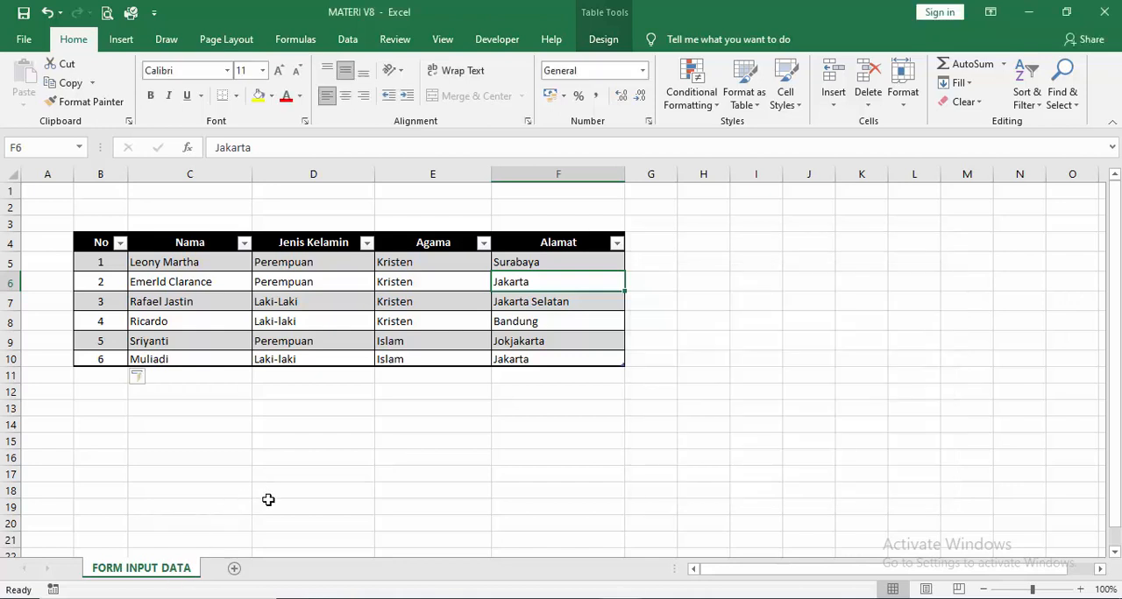
Add a new worksheet and rename it FORM INTPUT DATA 1.
click(234, 569)
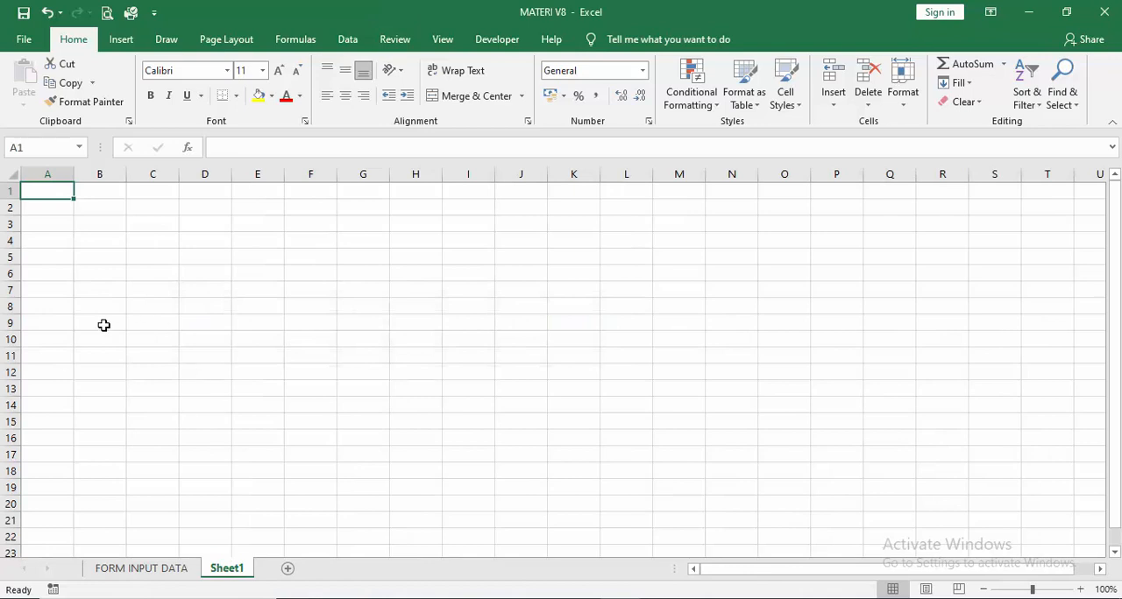
right_click(245, 571)
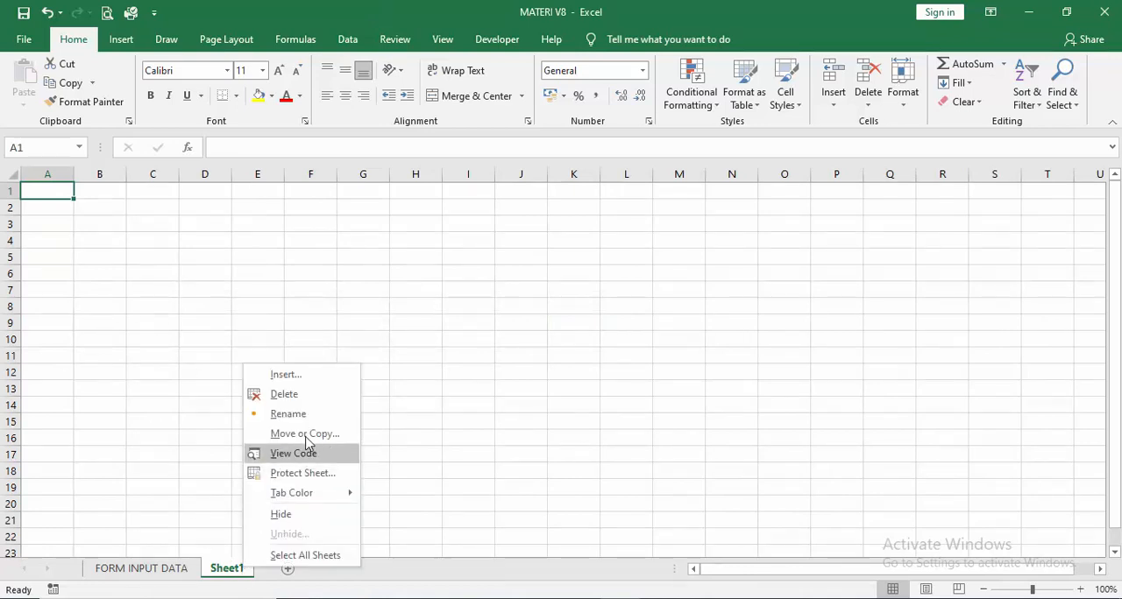
click(325, 416)
text(FORM INTPUT DATA 1)
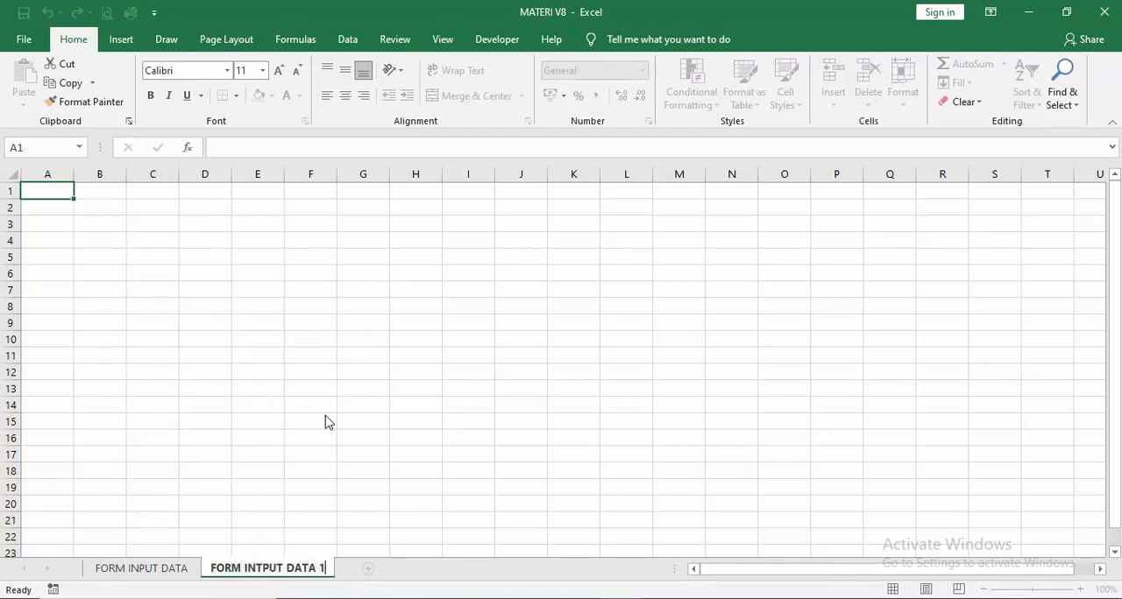
click(376, 388)
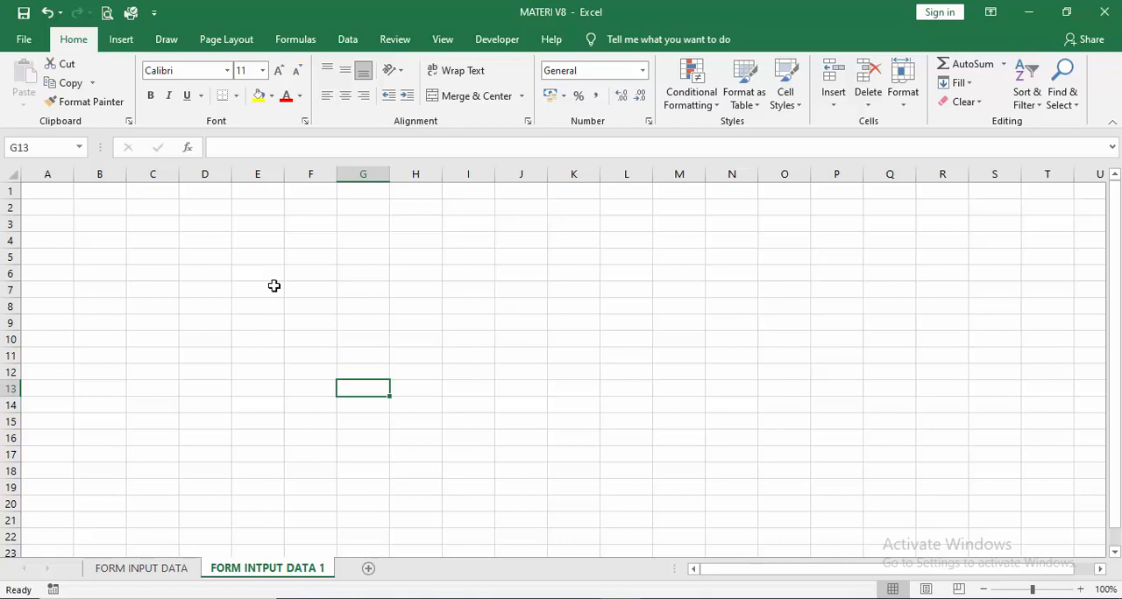
Following the FORM INPUT DATA sheet's headings, enter NO in B4 and NAMA in C4 of the FORM INTPUT DATA 1 sheet.
click(166, 569)
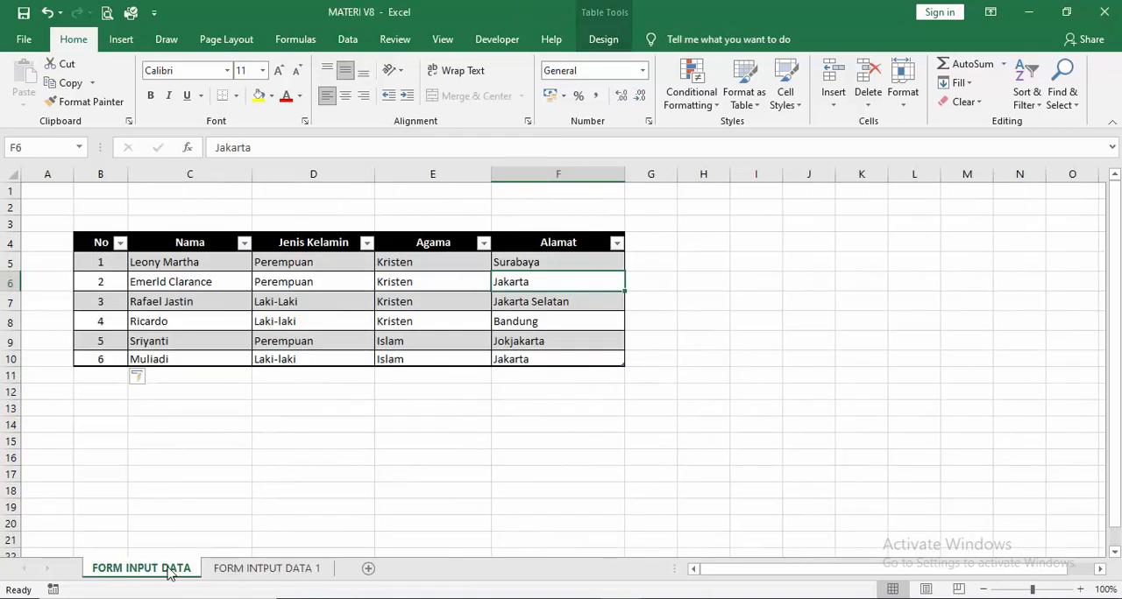
click(273, 569)
click(180, 569)
click(238, 569)
click(162, 241)
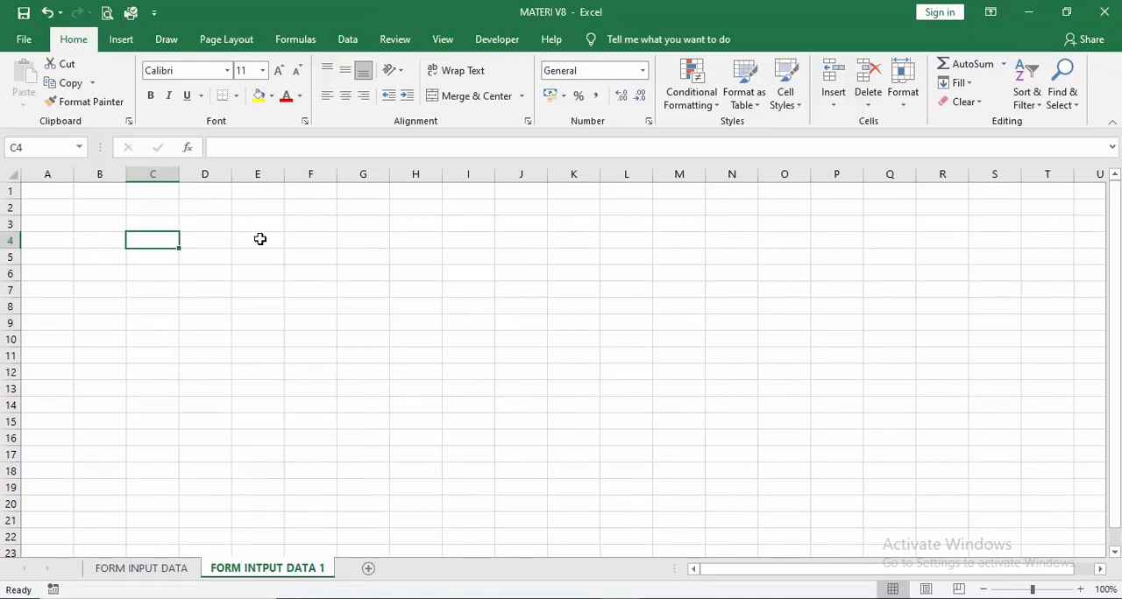
click(96, 241)
text(NO)
key(Tab)
text(NAMA)
key(Tab)
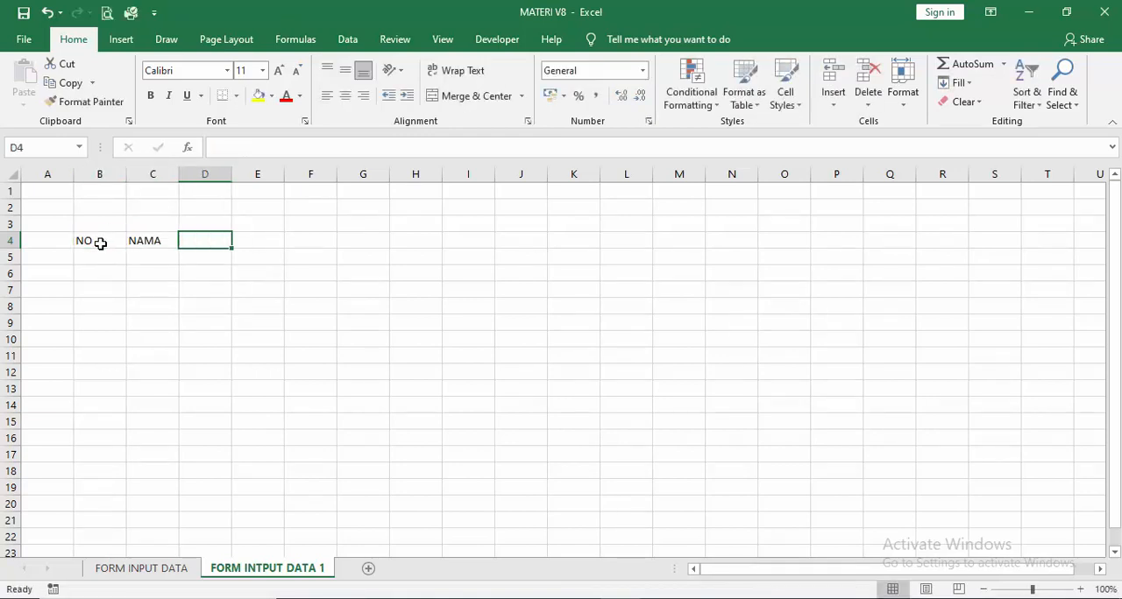
Enter the headings JENIS KELAMIN, AGAMA and ALAMAT in cells D4 to F4.
text(JENIS)
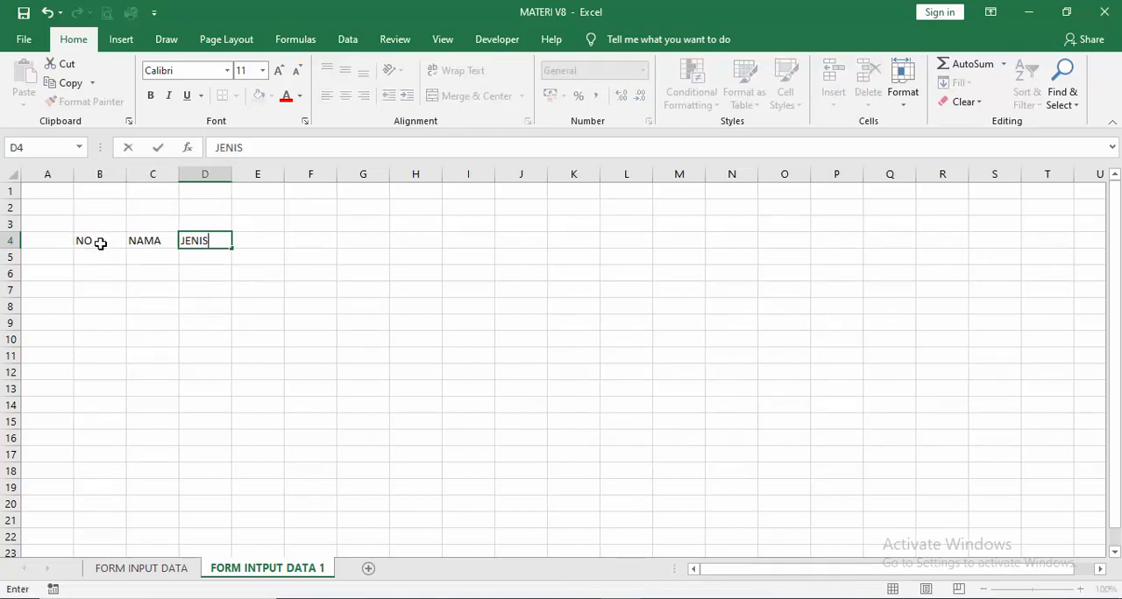
text( KELAMIN)
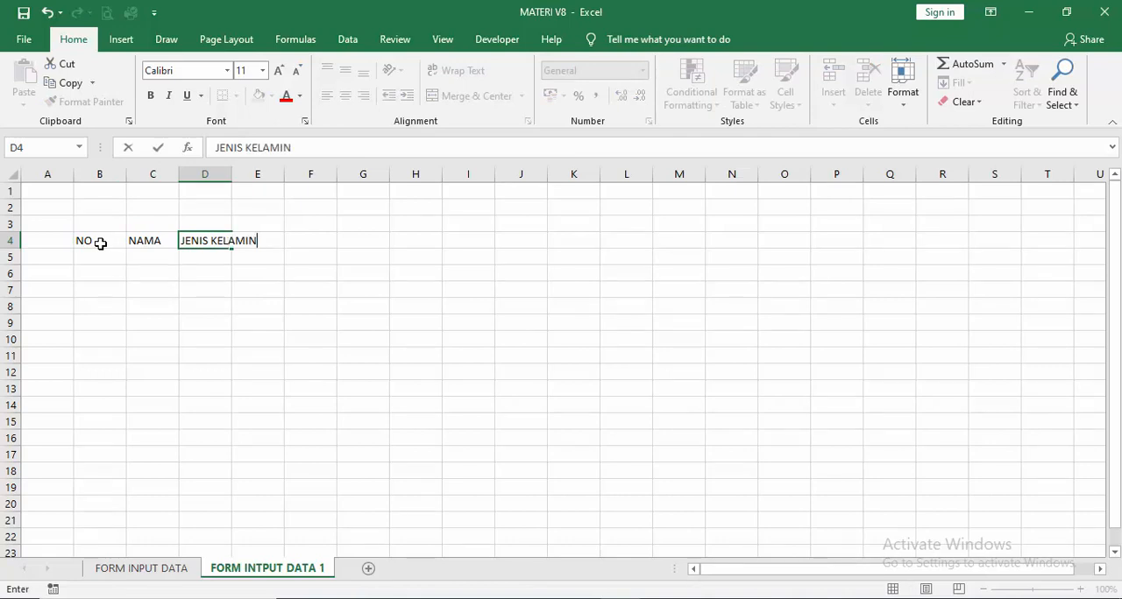
key(Tab)
text(AGAMA)
key(Tab)
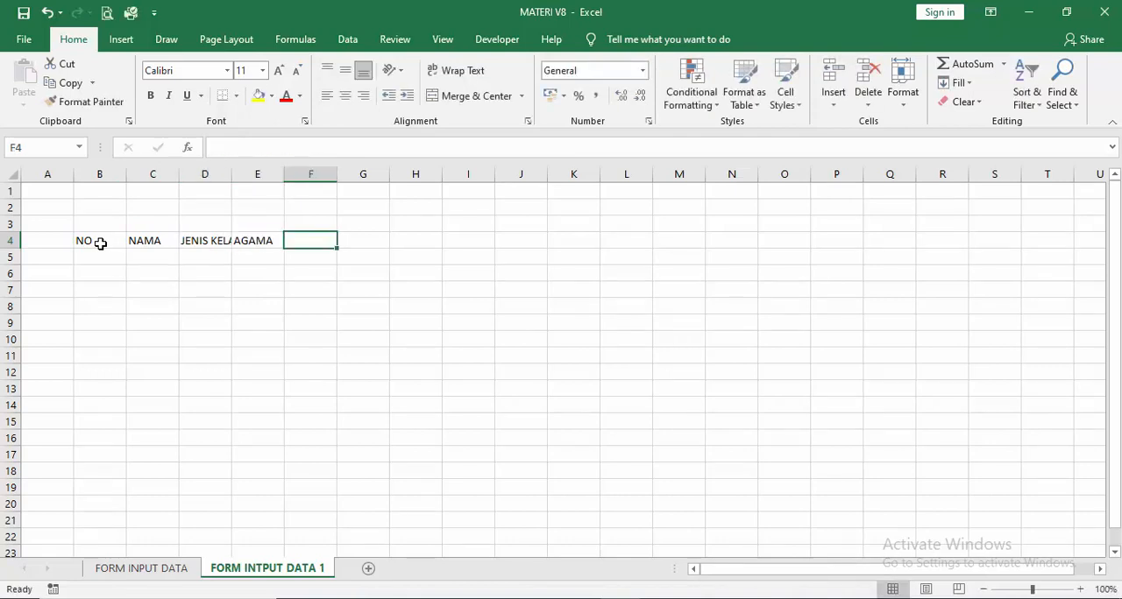
text(ALAMAT)
click(415, 306)
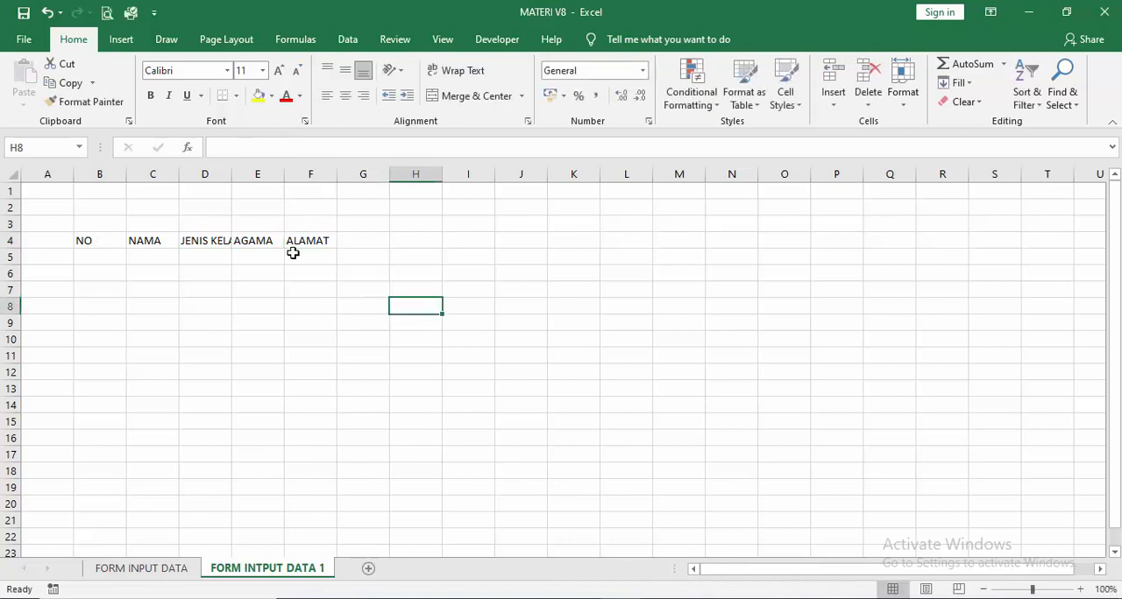
Widen columns C to F equally to fit the headings and center the contents of row 4 horizontally.
drag(152, 174, 310, 237)
drag(228, 174, 325, 239)
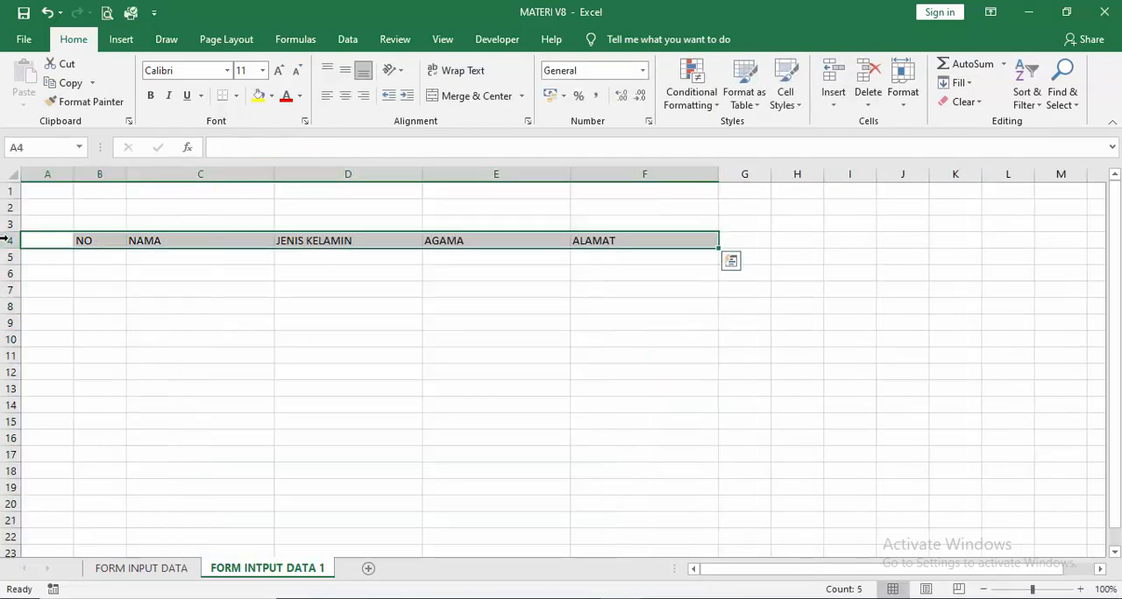
click(11, 240)
click(346, 97)
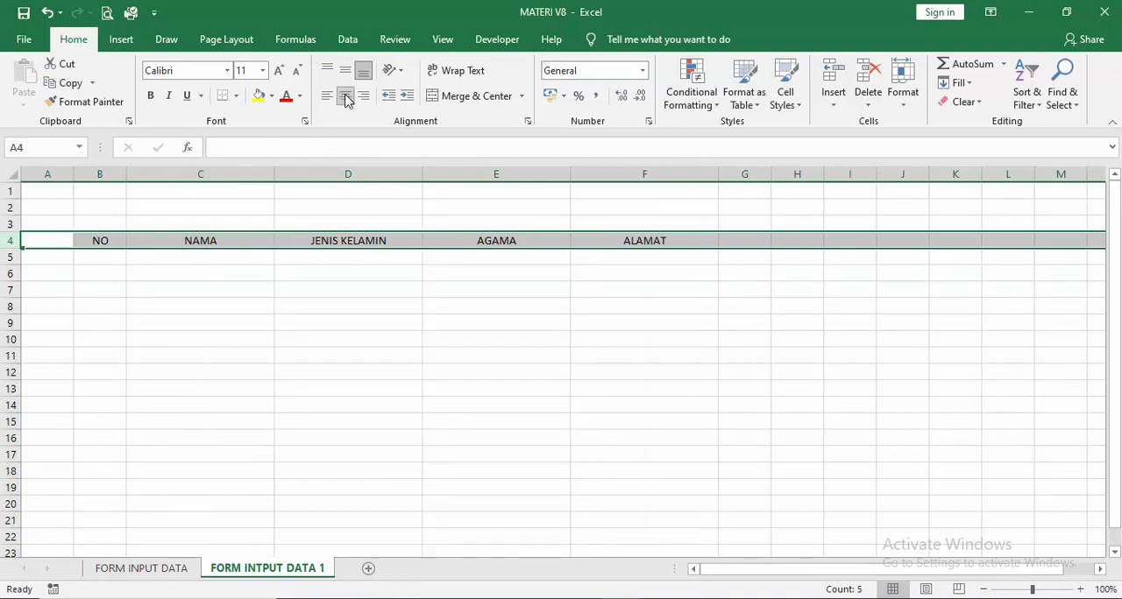
click(425, 308)
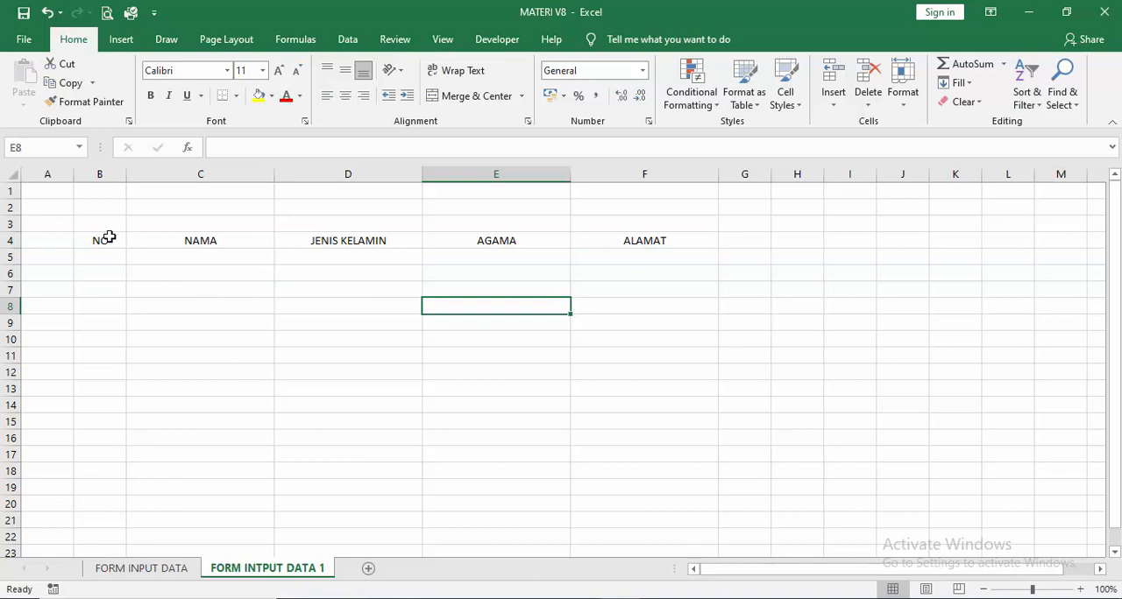
Convert the heading range B4:F4 into a table, with its first row treated as headers.
drag(99, 241, 637, 240)
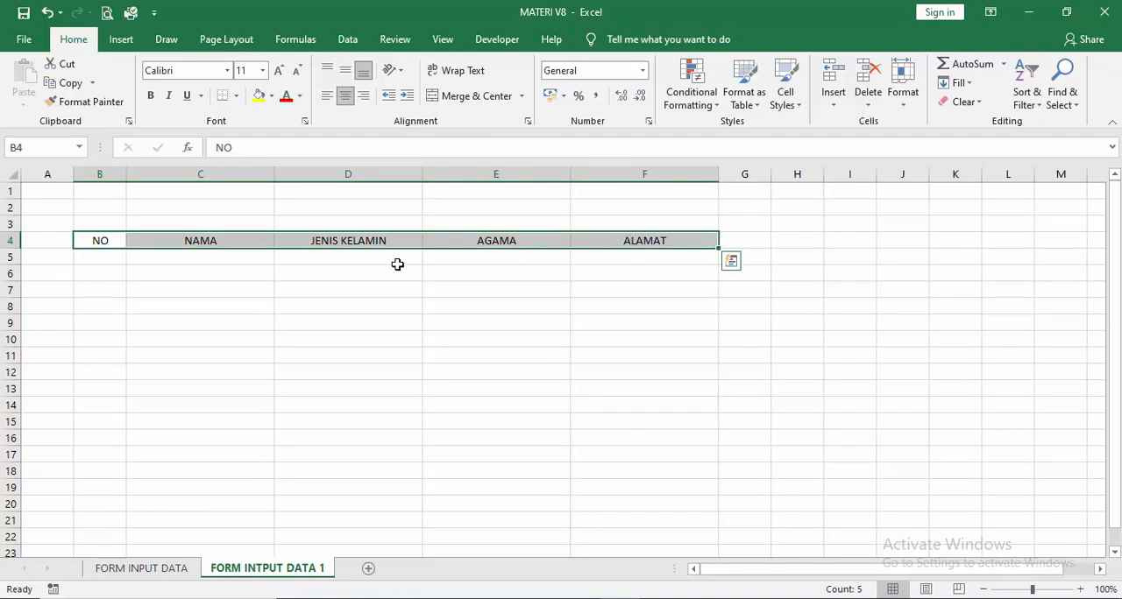
click(130, 42)
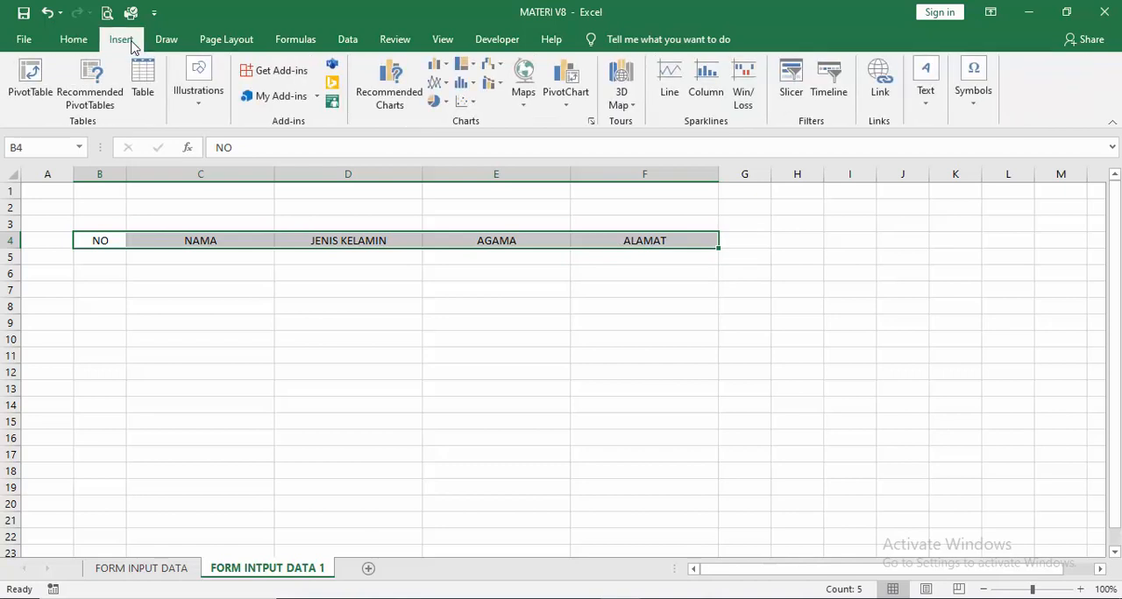
click(143, 87)
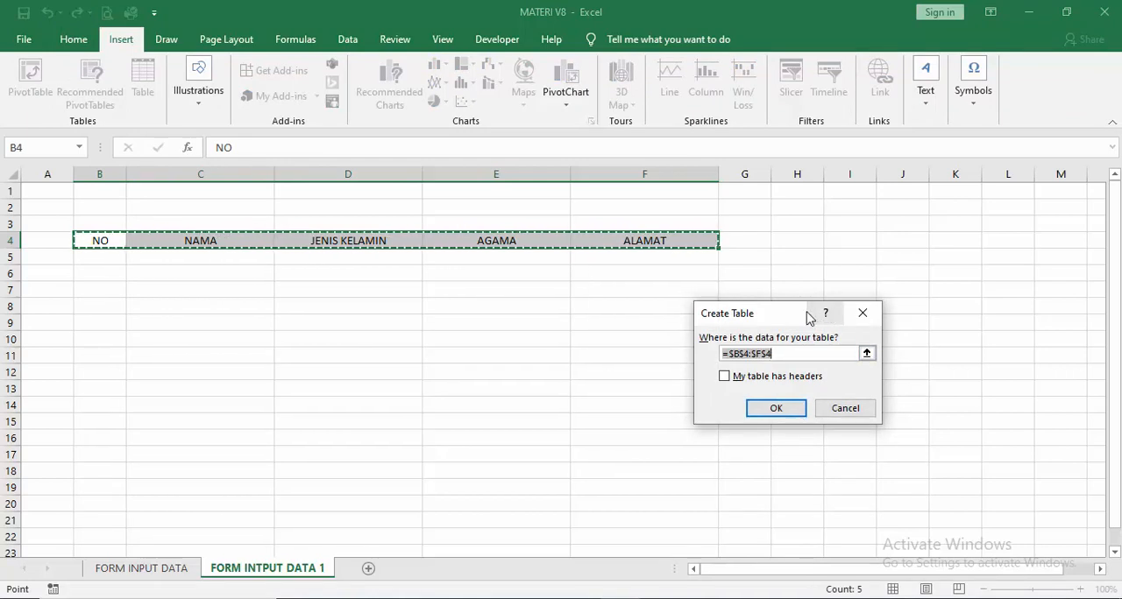
drag(791, 317, 501, 282)
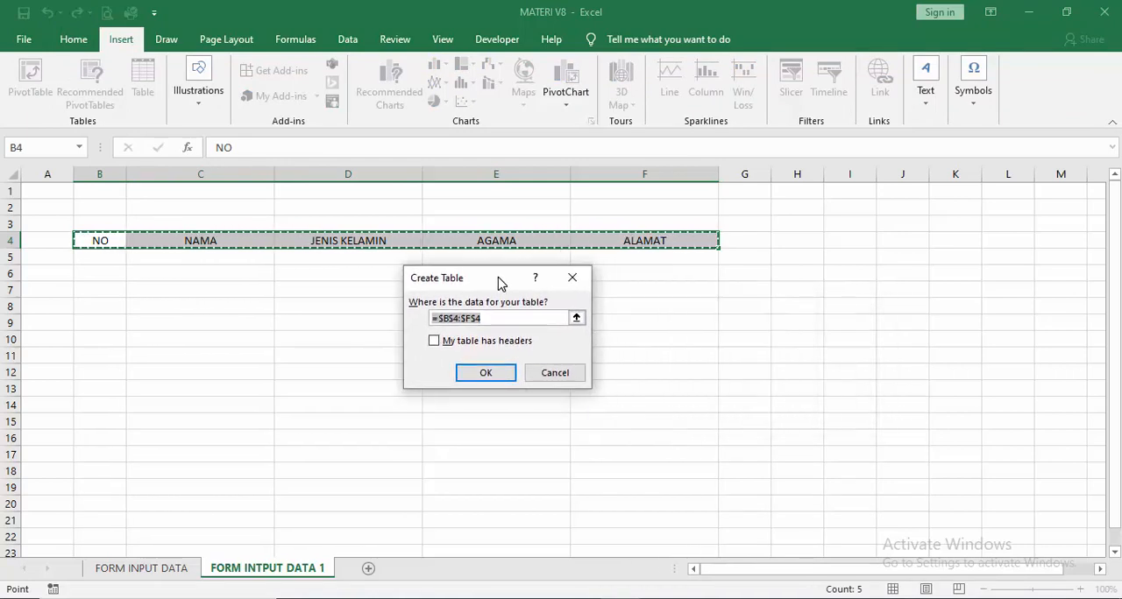
click(433, 342)
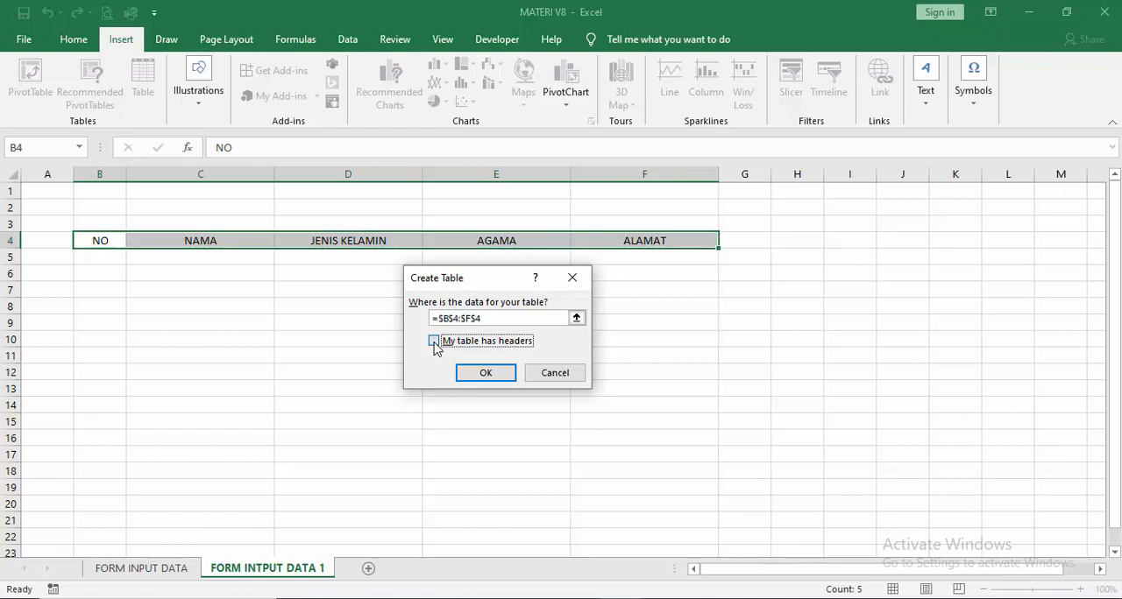
click(485, 373)
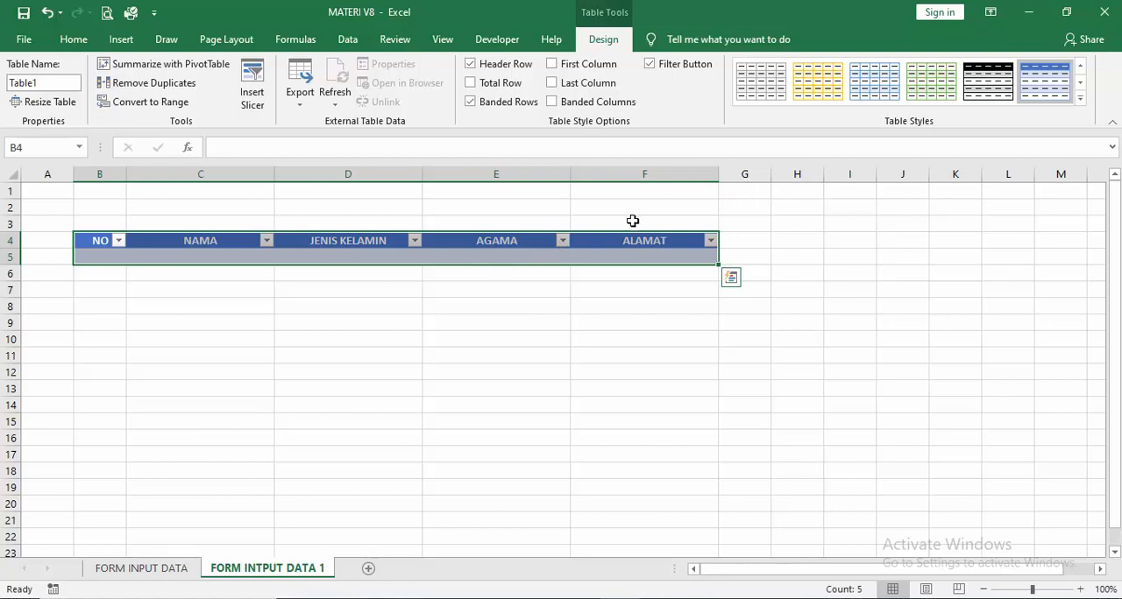
Apply the White, Table Style Medium 15 style to the new table.
click(1080, 101)
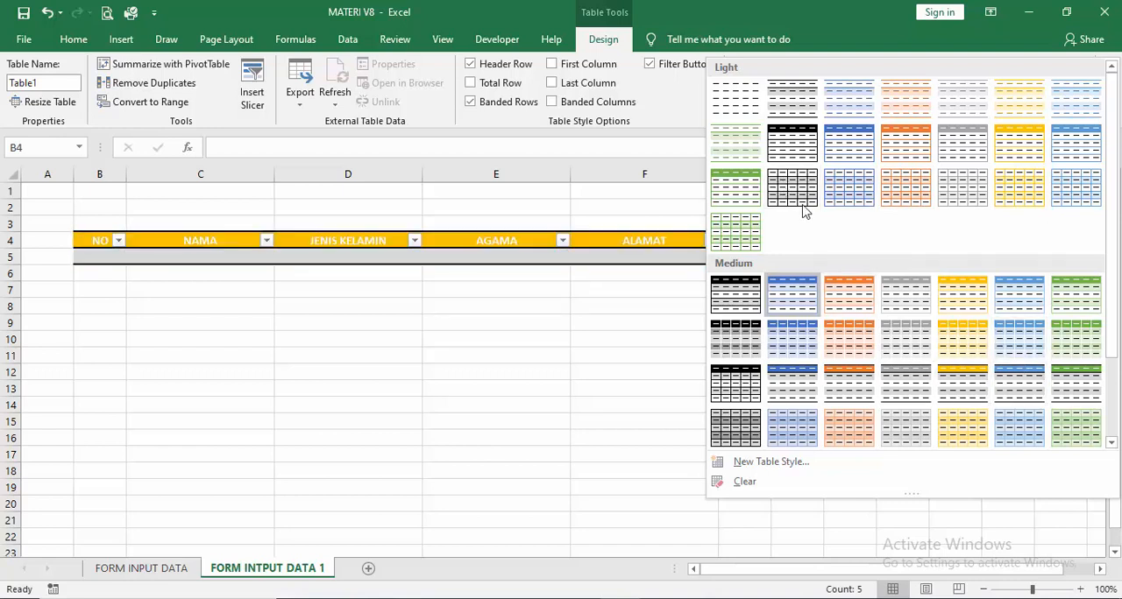
click(755, 391)
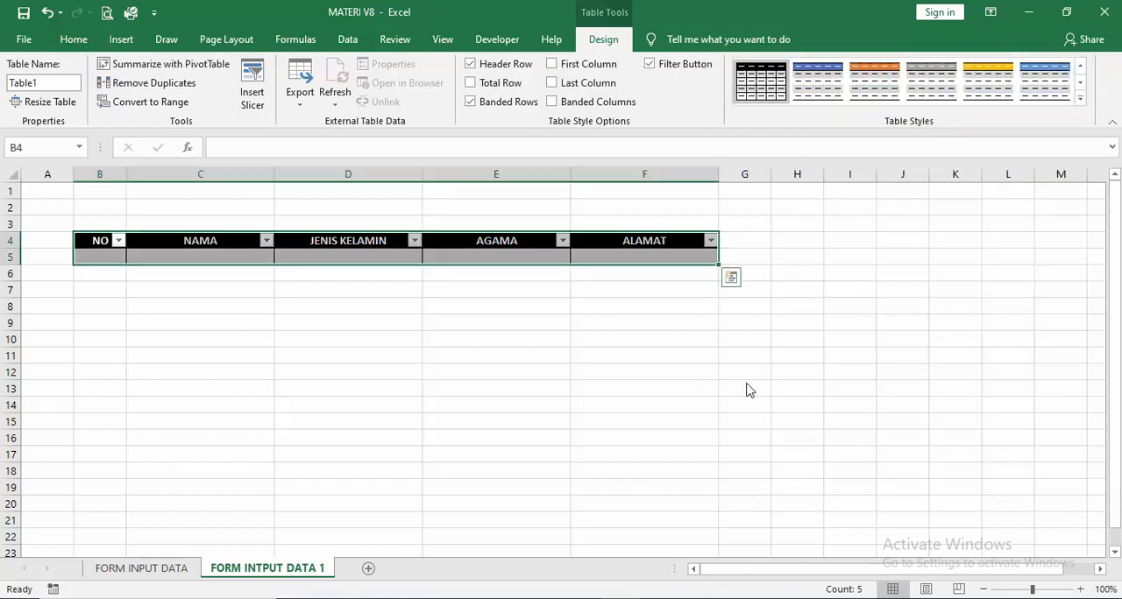
click(477, 260)
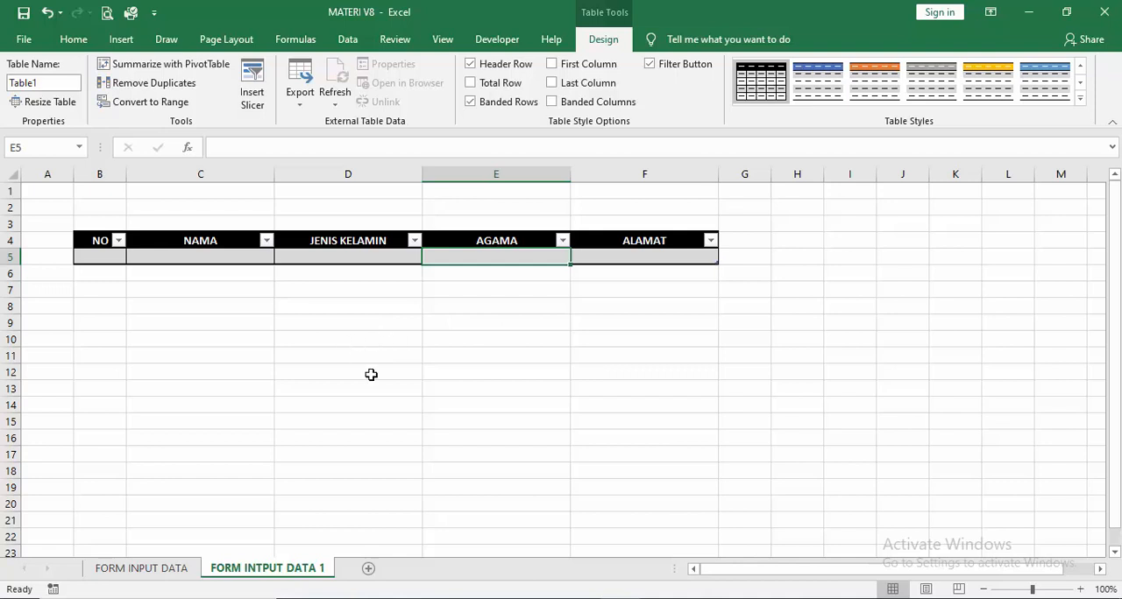
Add the Form command from the commands not in the ribbon to the Quick Access Toolbar for all documents.
click(23, 41)
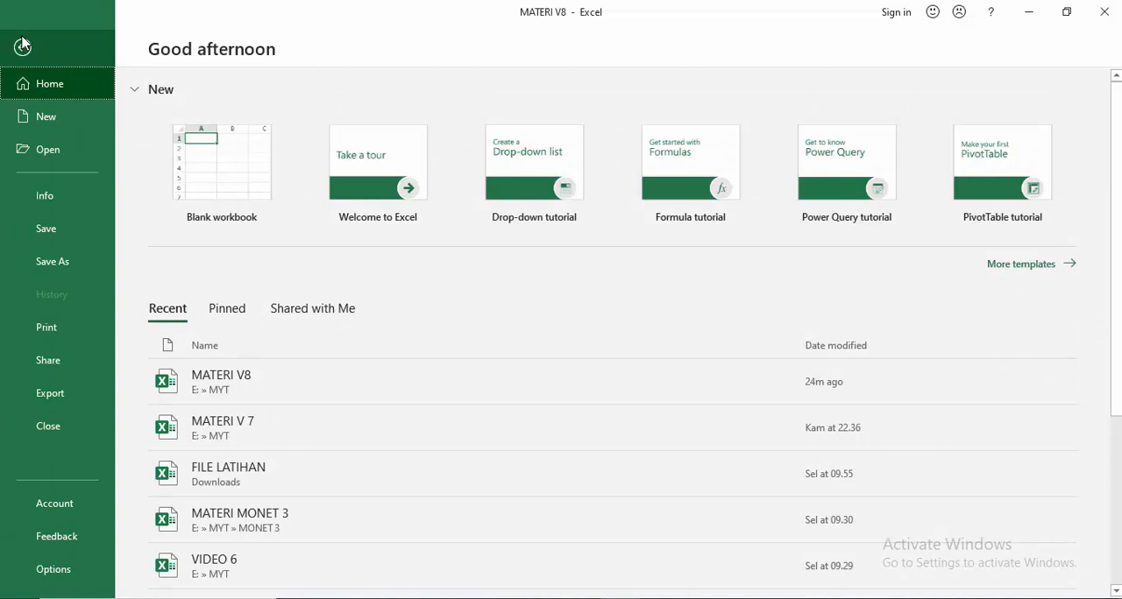
click(77, 581)
drag(501, 34, 419, 31)
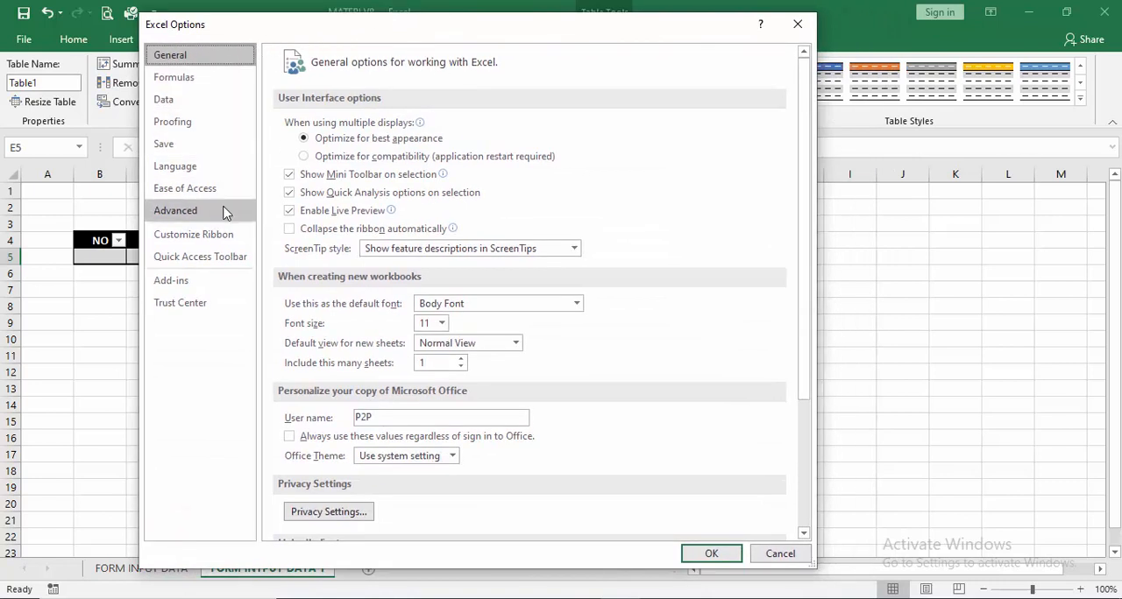
click(235, 264)
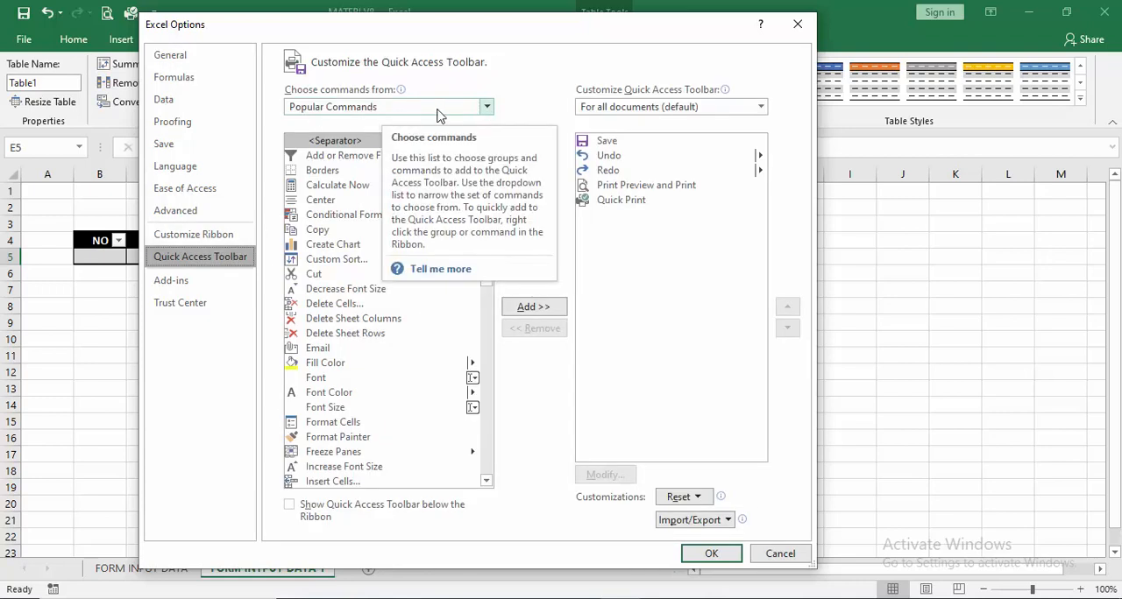
click(487, 107)
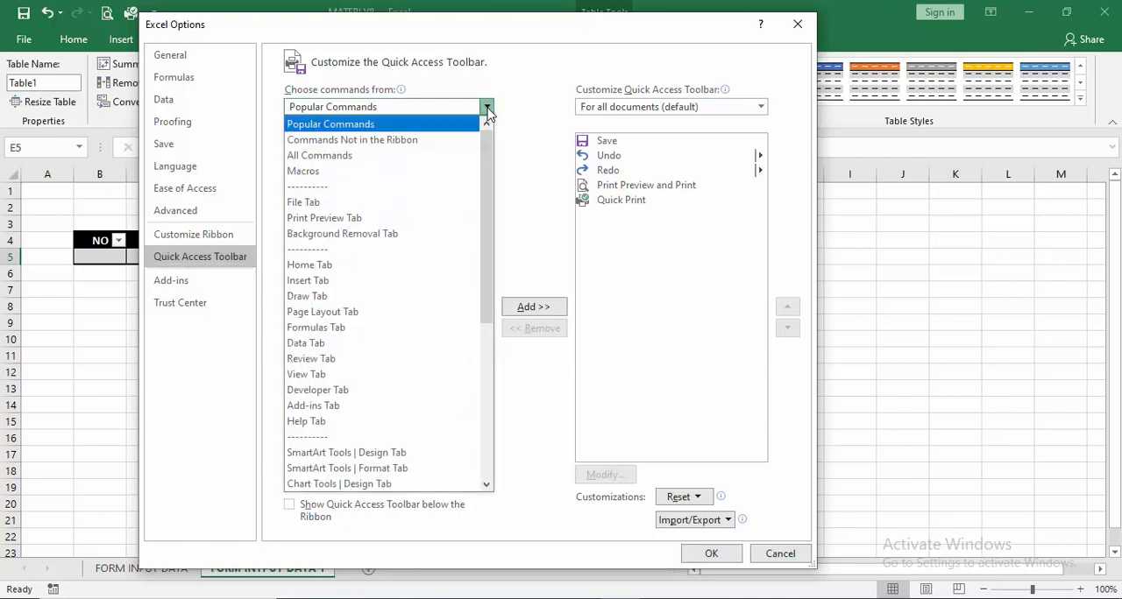
click(396, 145)
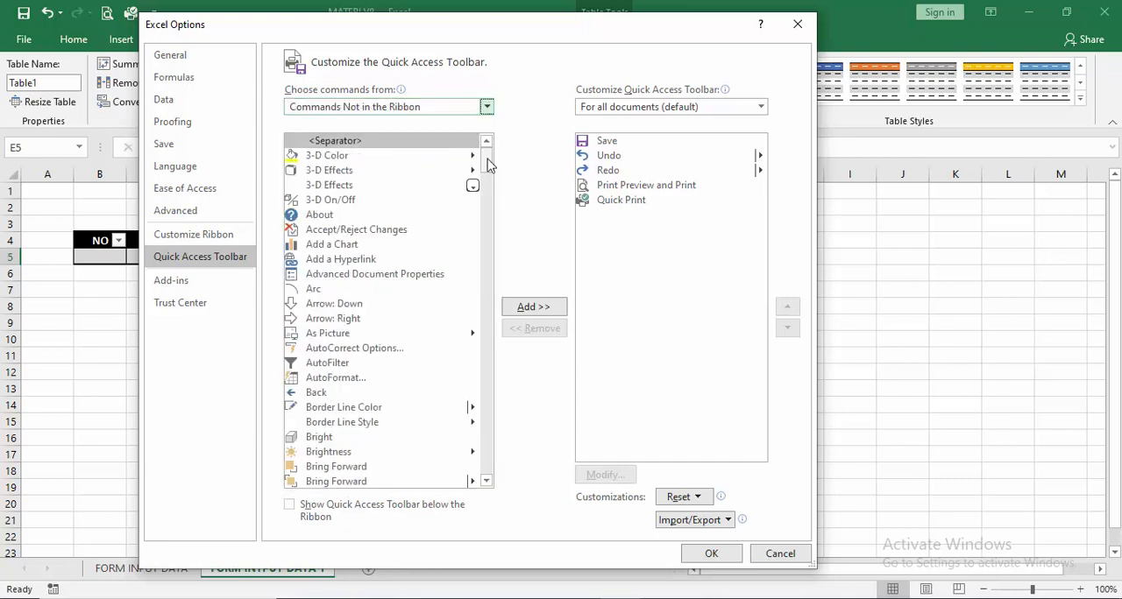
mouse_move(488, 166)
mouse_down()
mouse_move(487, 269)
mouse_move(487, 255)
mouse_up()
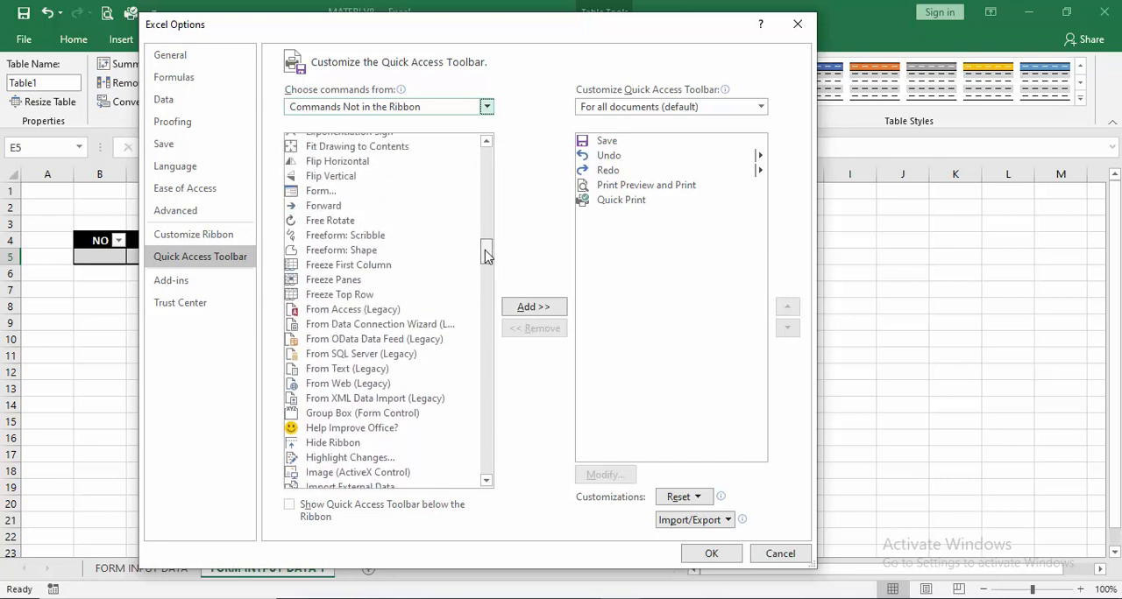
click(320, 193)
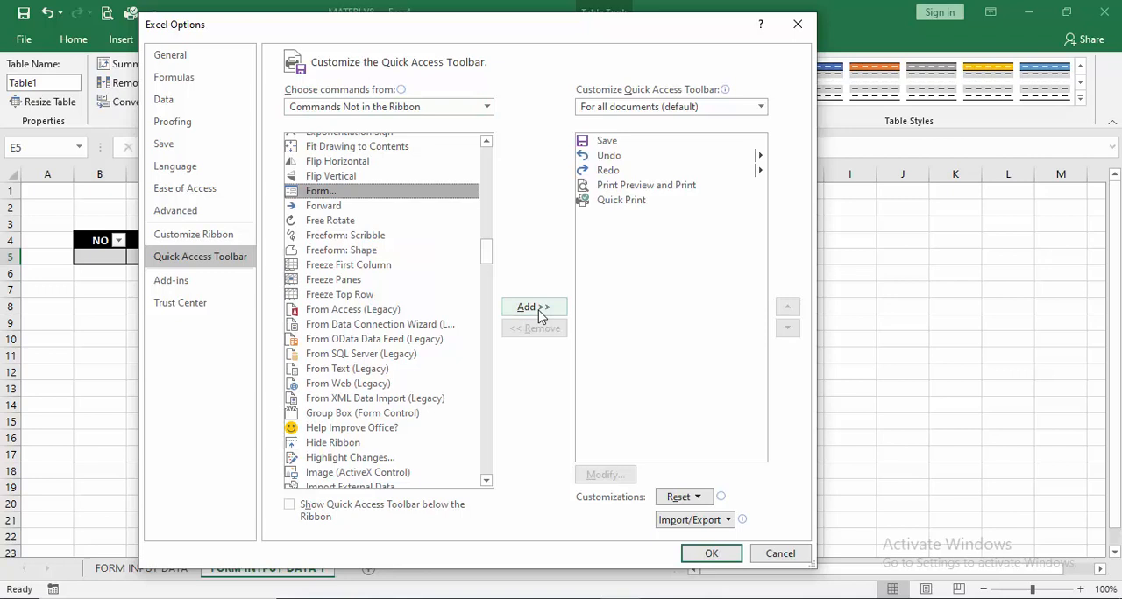
click(535, 308)
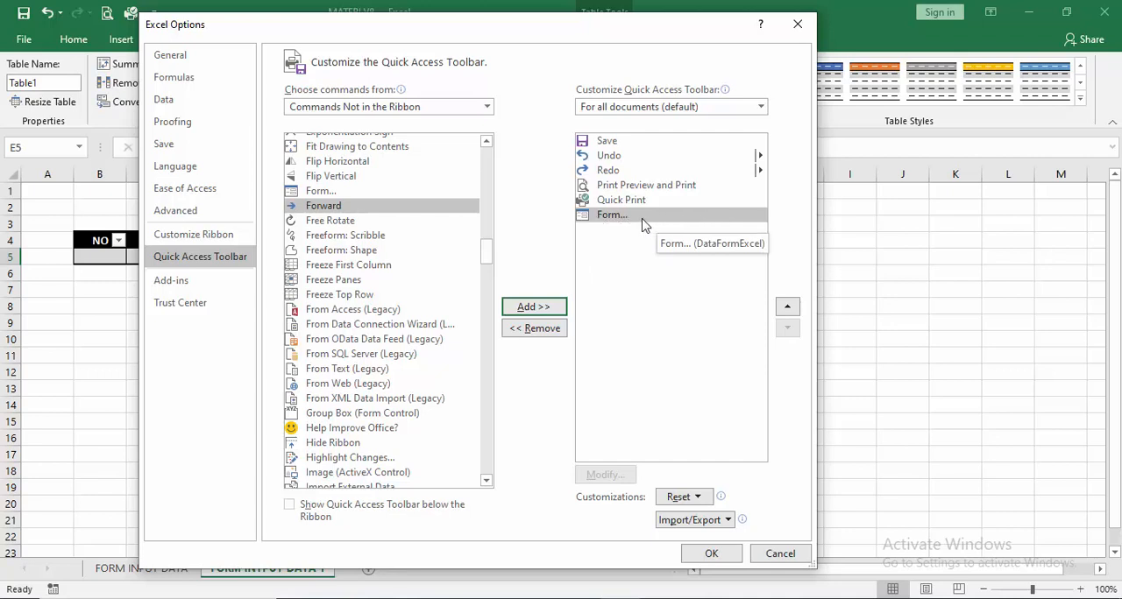
click(711, 553)
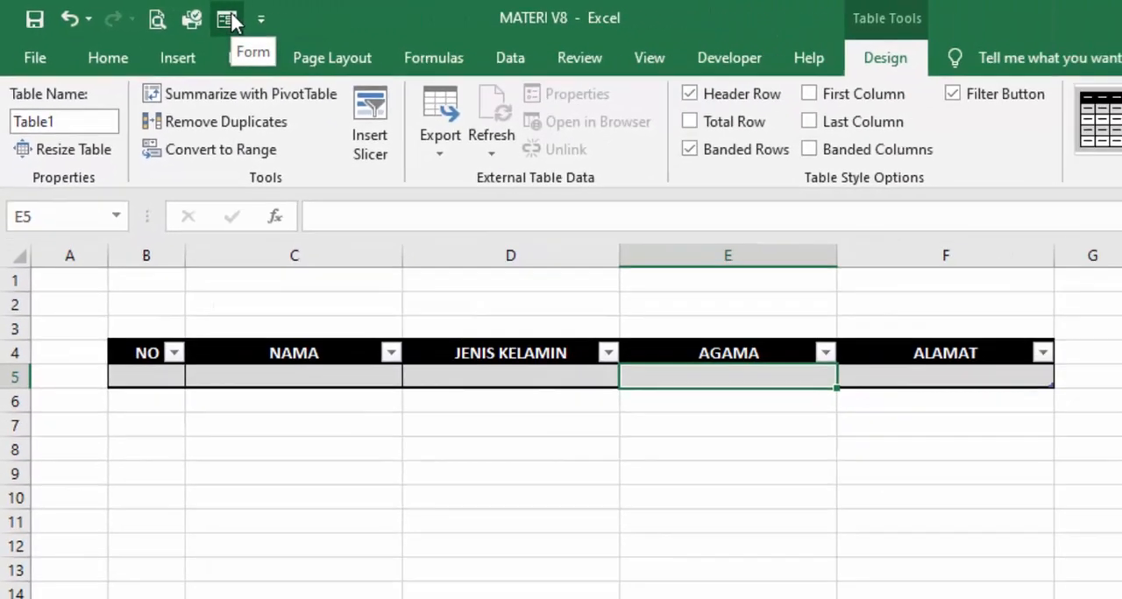
Try to open the data form with the empty cell F8 outside the table selected.
click(631, 454)
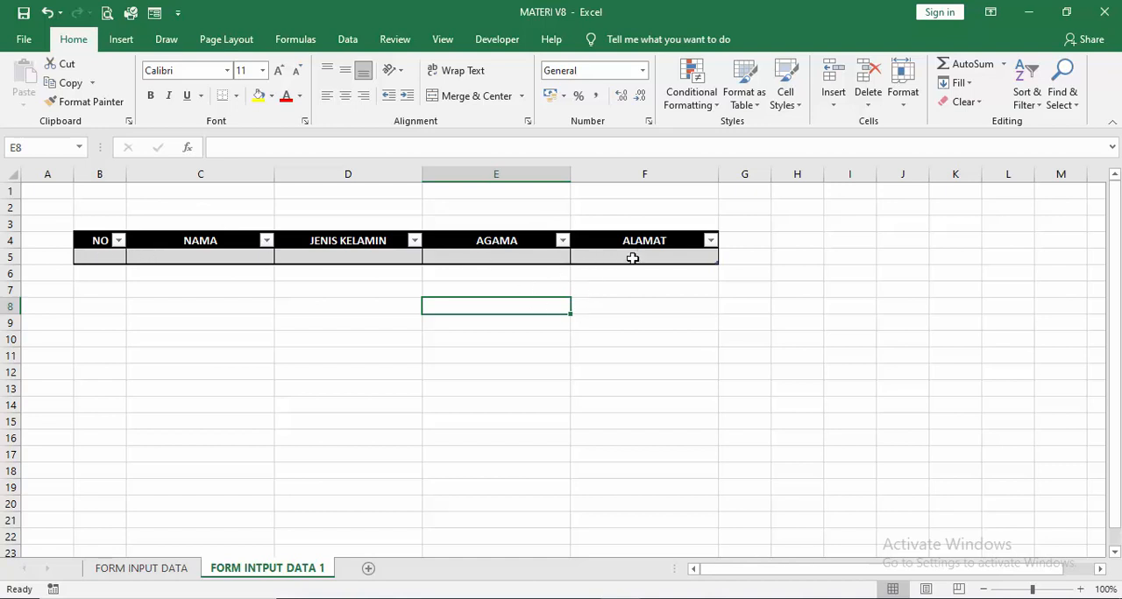
click(694, 313)
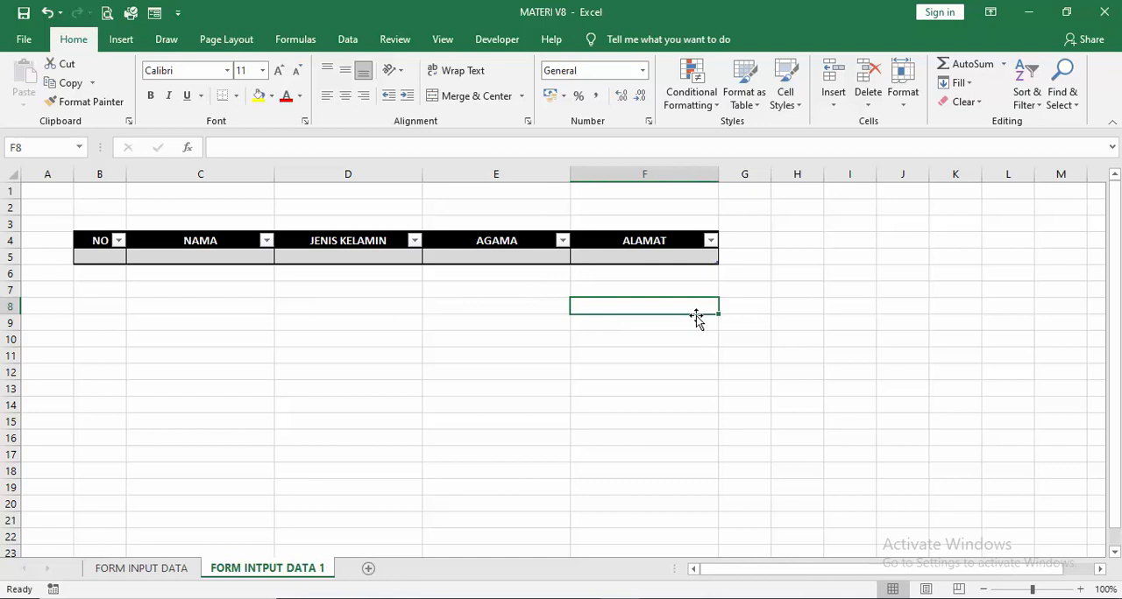
click(154, 16)
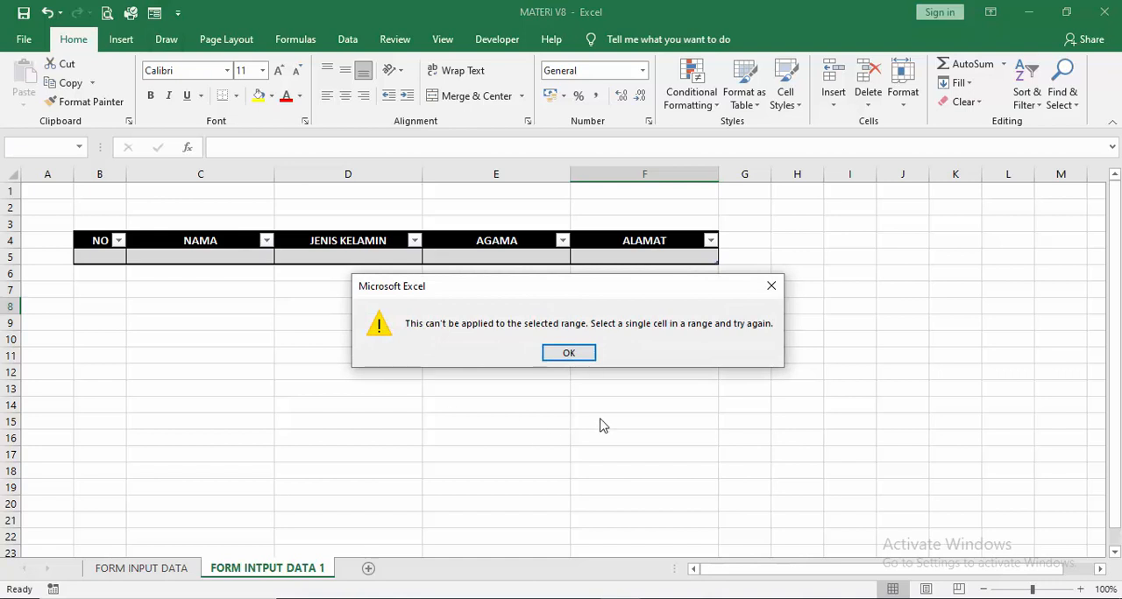
click(772, 288)
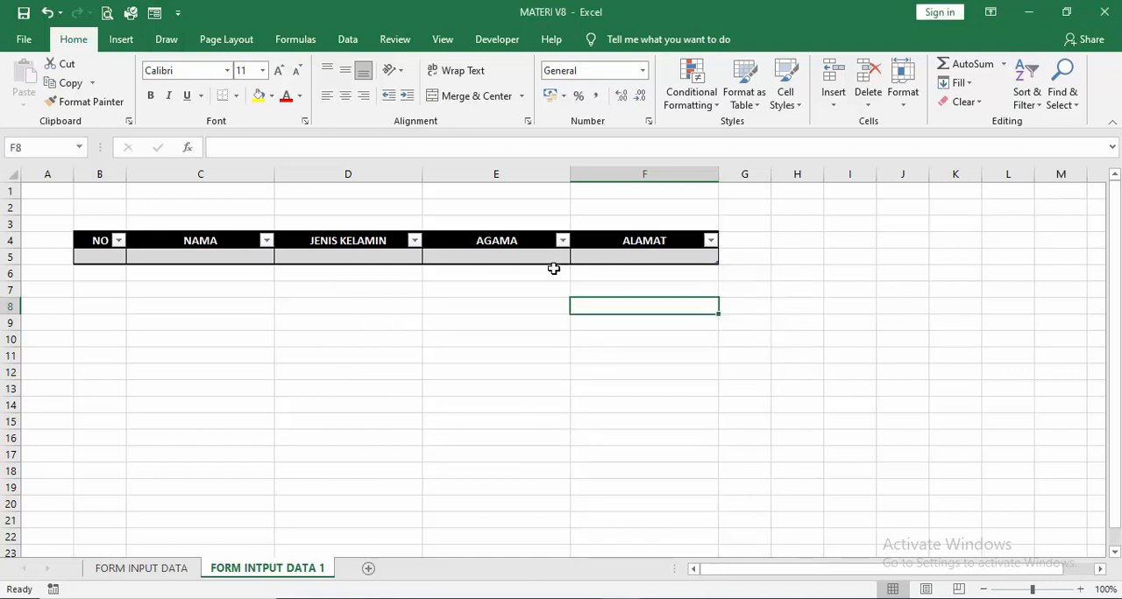
Open the data form from cell E5 inside the table and place its window beside the table.
click(481, 258)
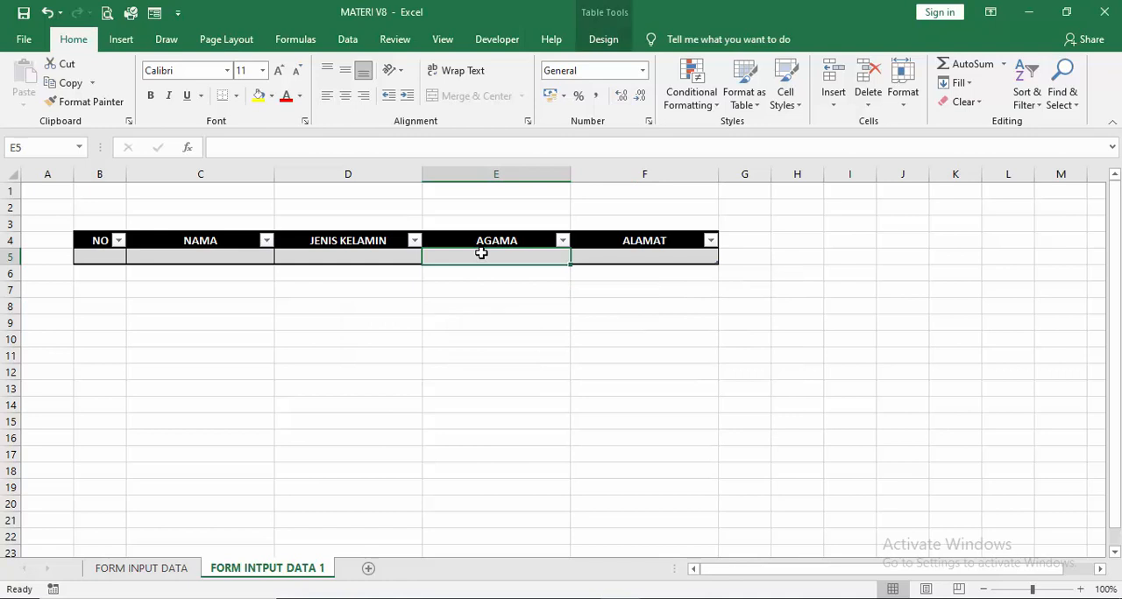
click(156, 12)
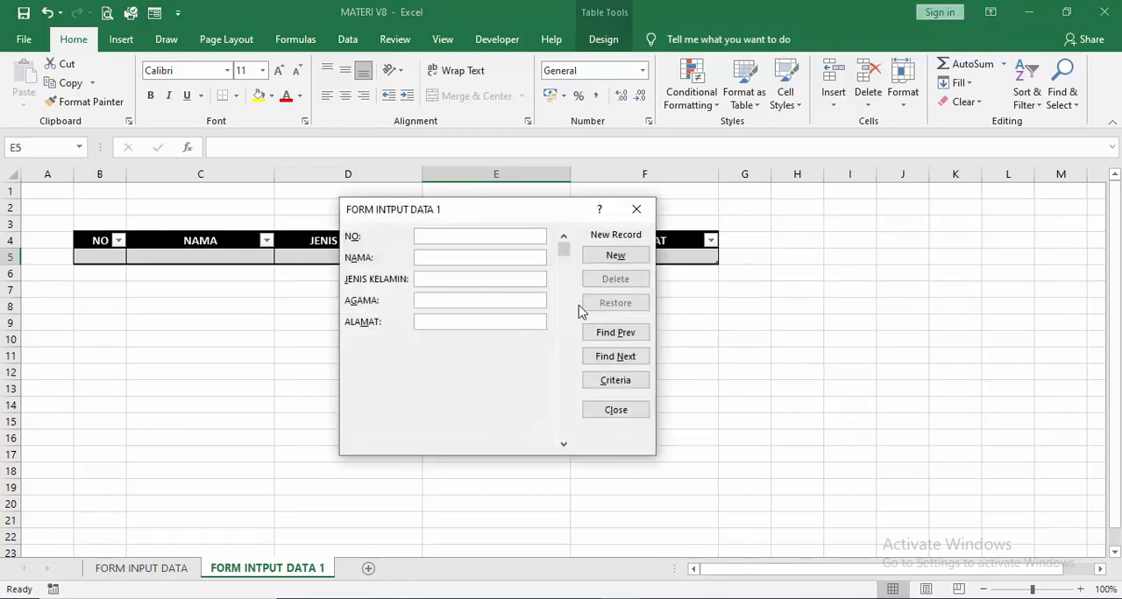
drag(511, 209, 898, 246)
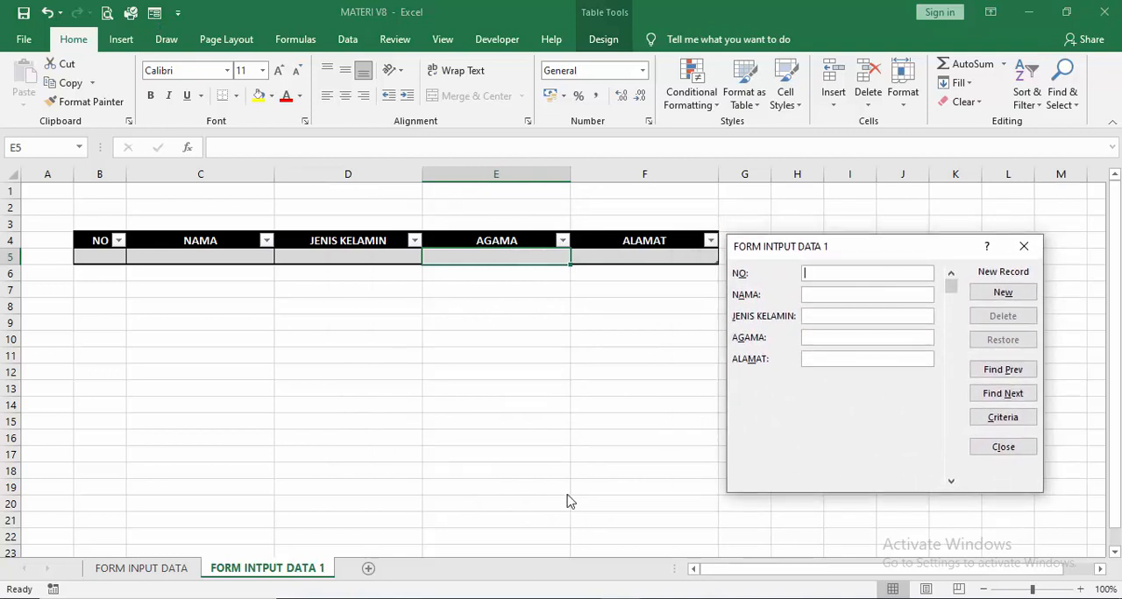
Add a record through the form with NO 1, the person's name, JENIS KELAMIN LAKI-LAKI, AGAMA KRISTEN and ALAMAT JAKARTA.
text(1)
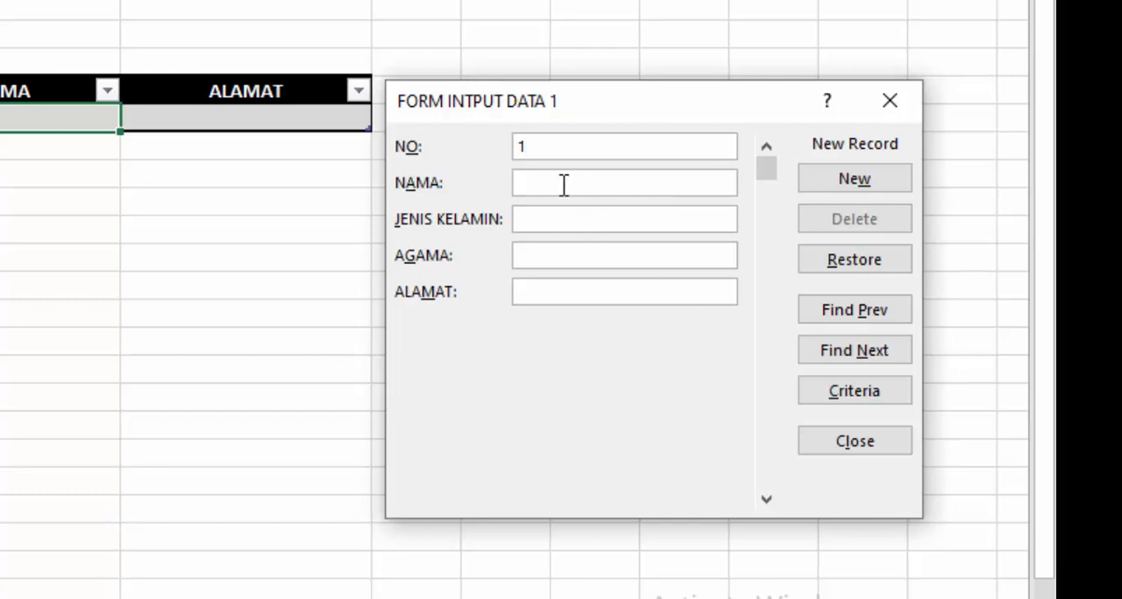
click(565, 142)
key(Tab)
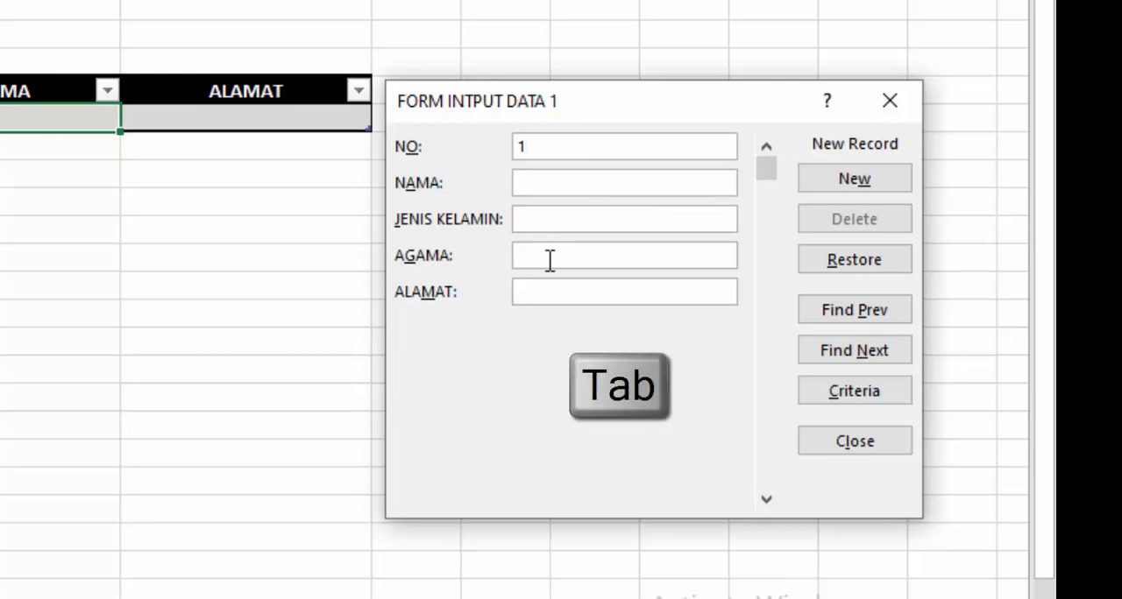
key(Tab)
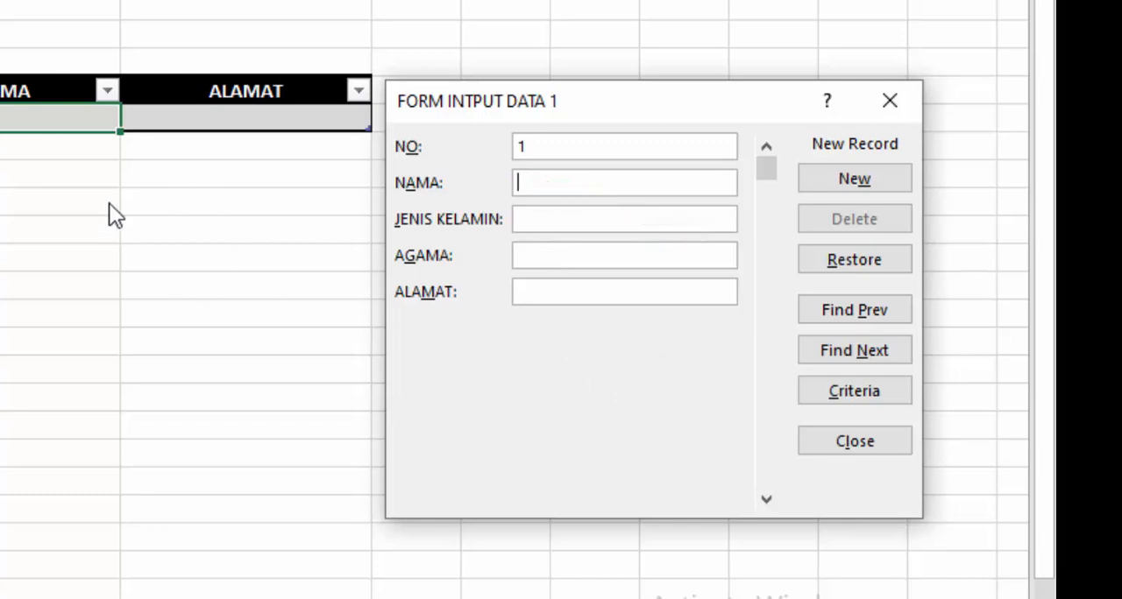
text(RAFAEL JASTIN)
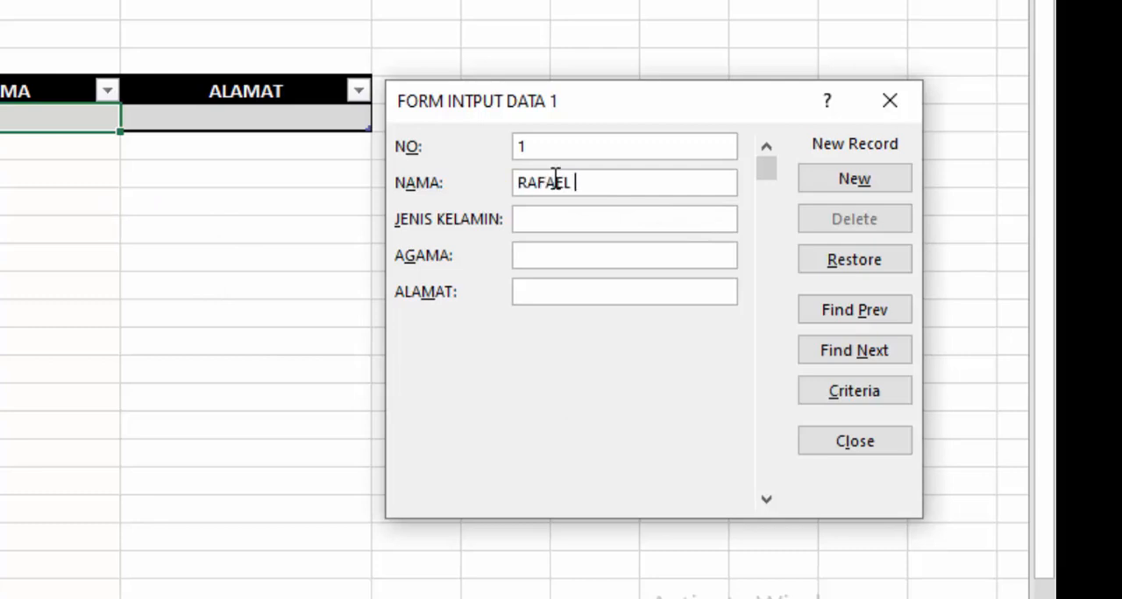
key(Tab)
text(LAKI-LAKI)
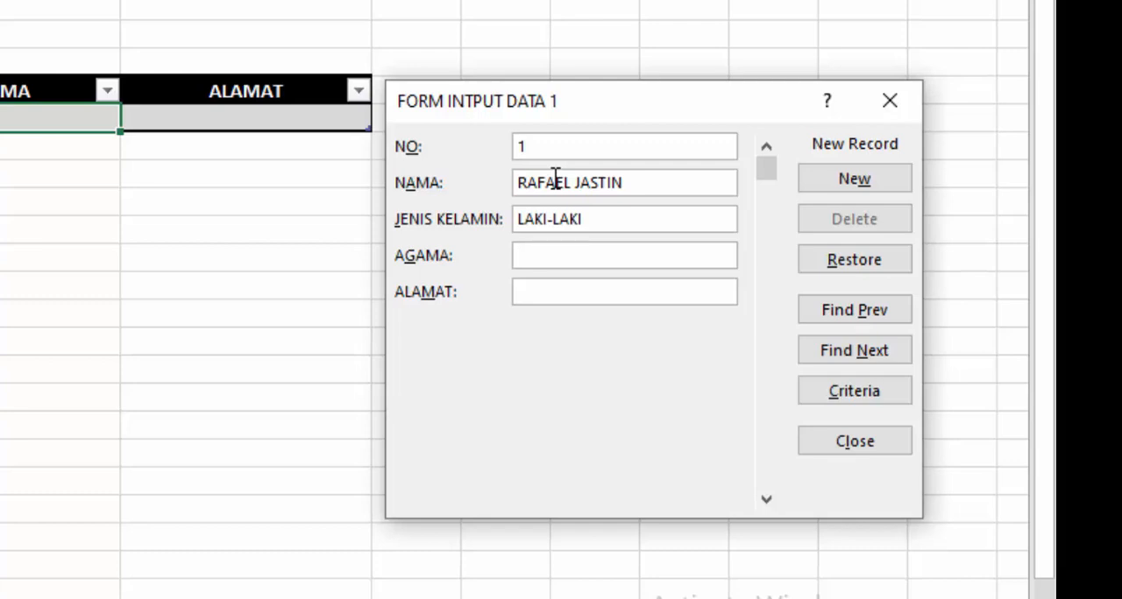
text(KRISTEN)
key(Tab)
text(JAKARTA)
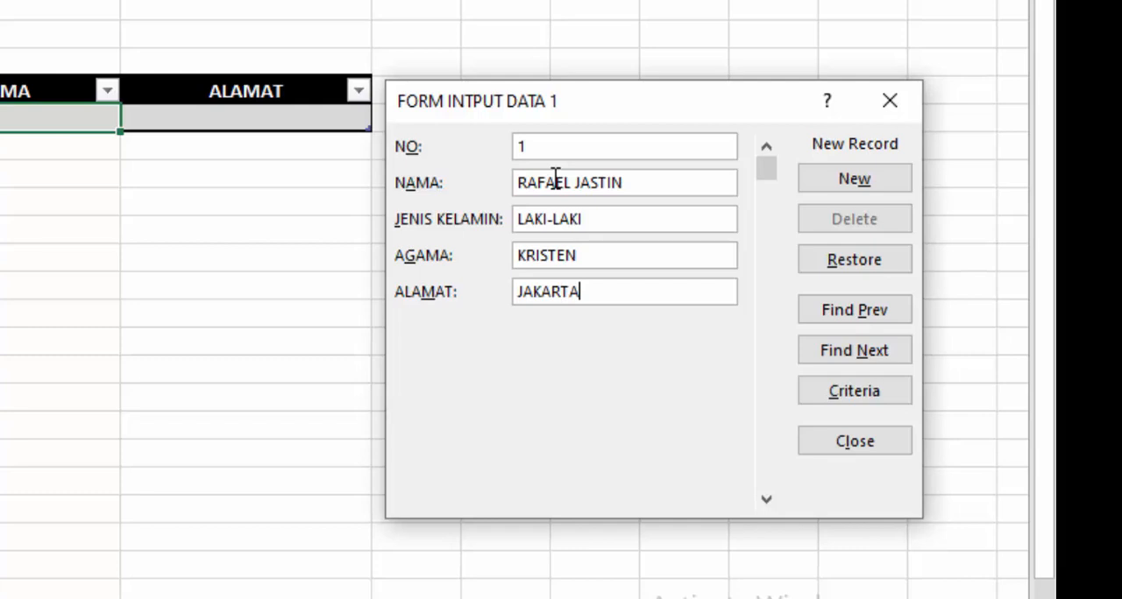
key(Return)
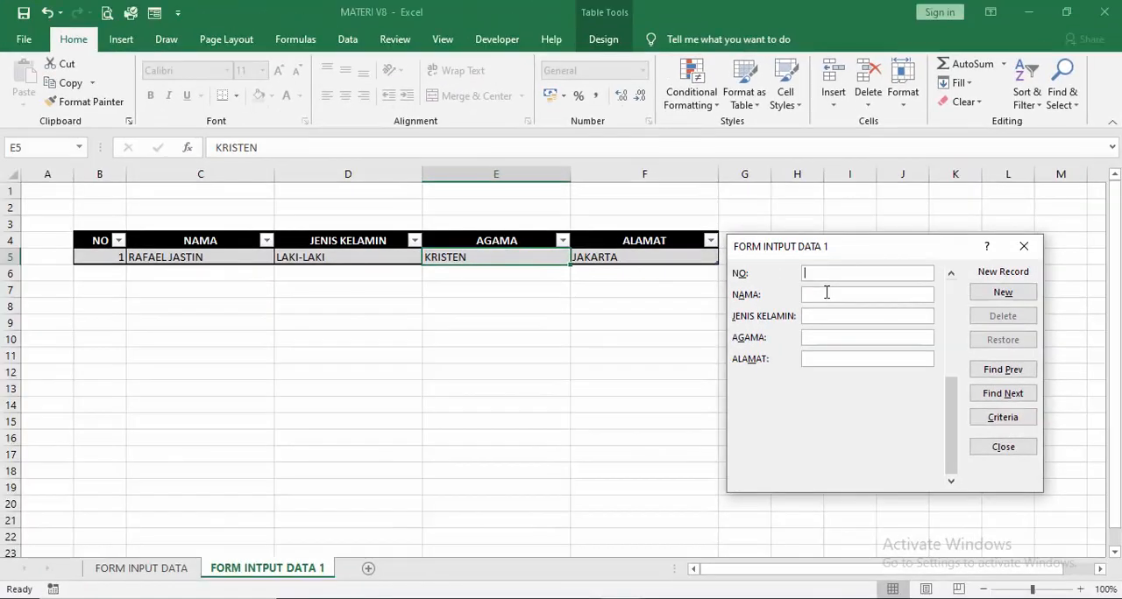
Add a record through the form with NO 2, the person's name, JENIS KELAMIN PEREMPUAN, AGAMA KRISTEN and ALAMAT BANDUNG.
text(2)
click(826, 293)
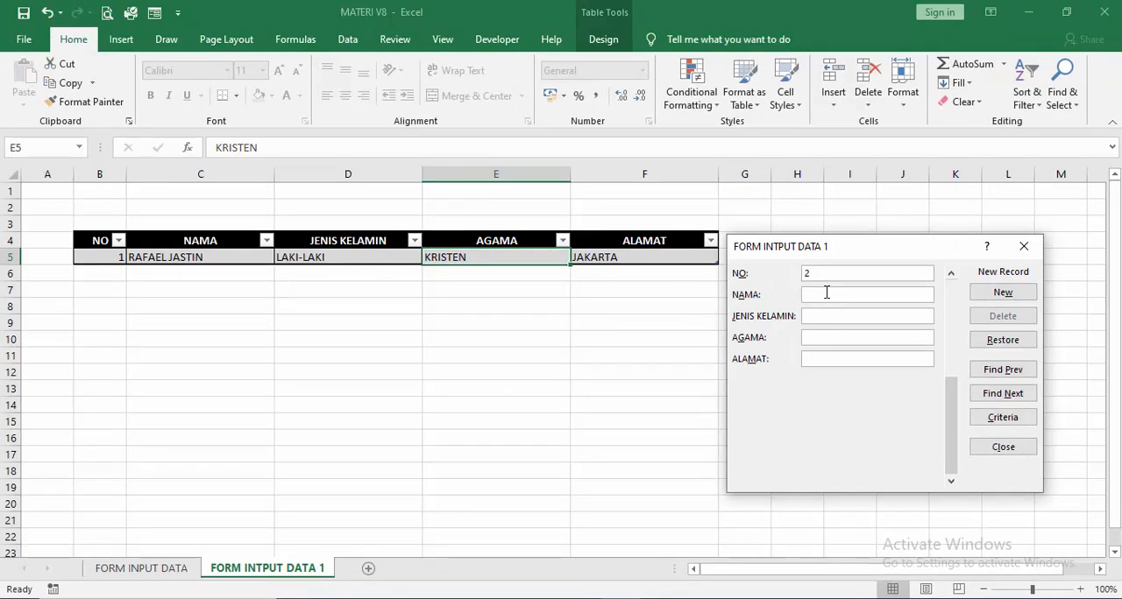
text(LEONY MARTHA)
key(Tab)
text(PEREMPIUAN)
key(Tab)
text(KRISTEN)
key(Tab)
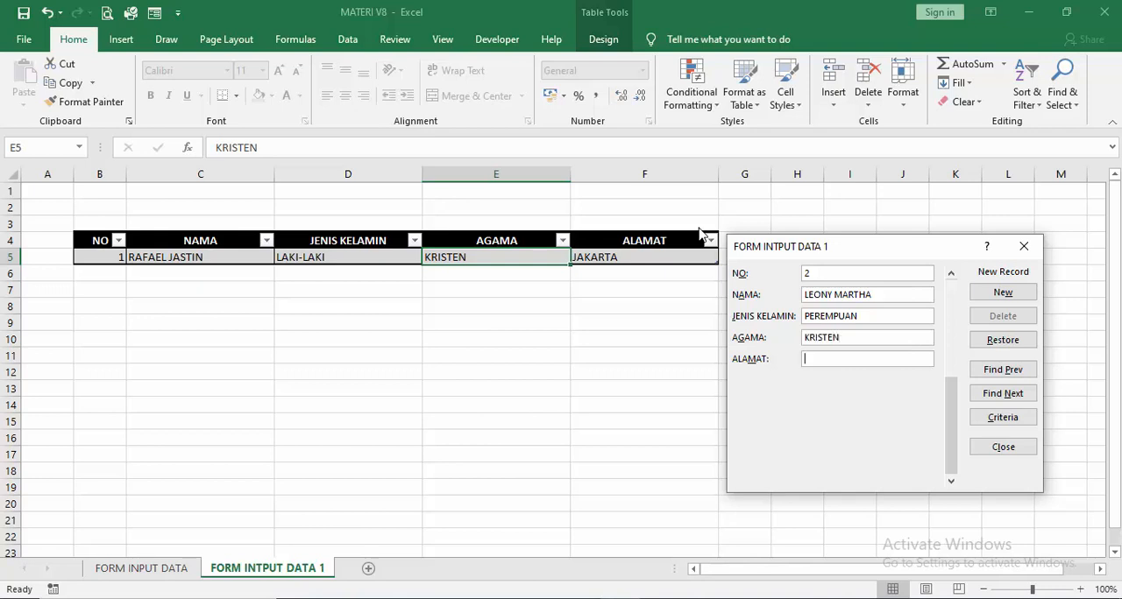
text(BANF)
key(BackSpace)
text(DUNG)
key(Tab)
key(Return)
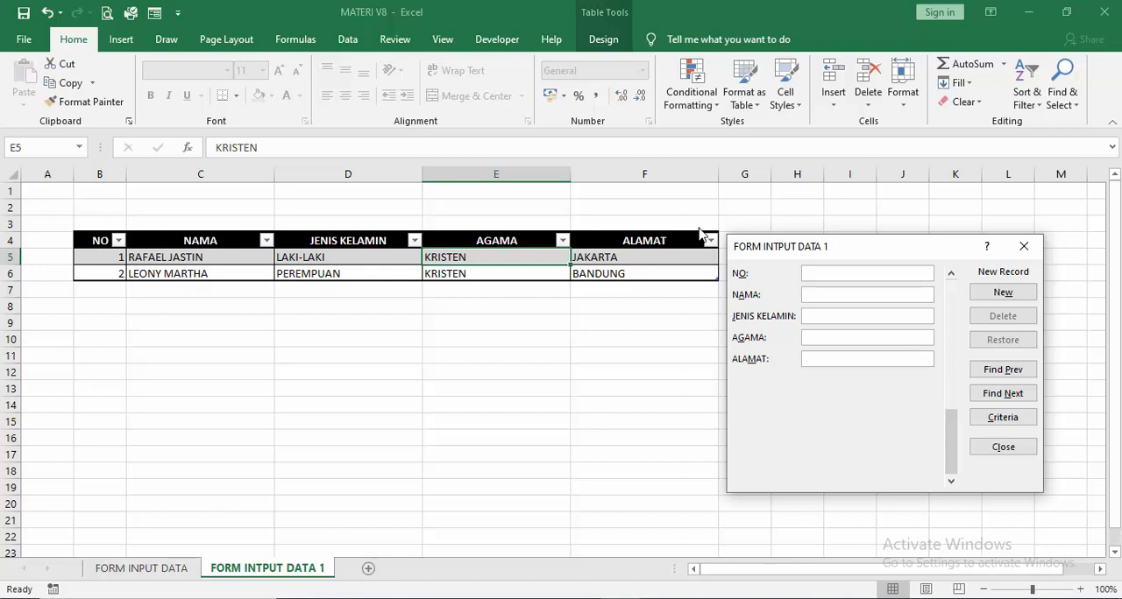
Add a record through the form with NO 3, the person's name, JENIS KELAMIN PEREMPUAN, AGAMA KRISTEN and ALAMAT SURABAYA.
text(3)
key(Tab)
text(c)
key(BackSpace)
text(EMERALD CLARAN)
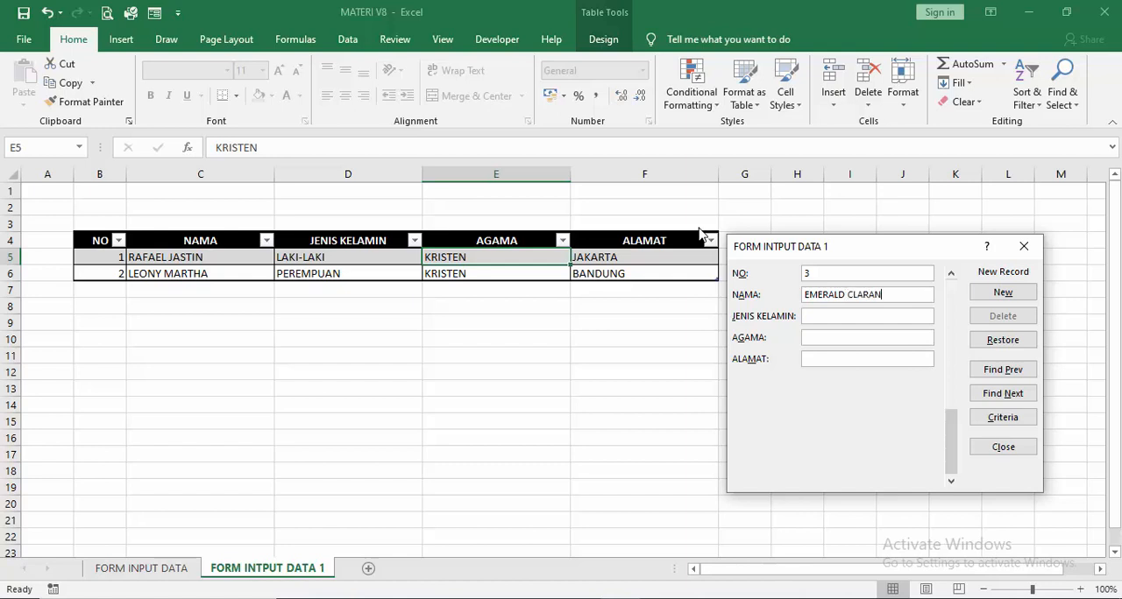
text(CE)
text(PEREMPUAN)
text(KRISTEN)
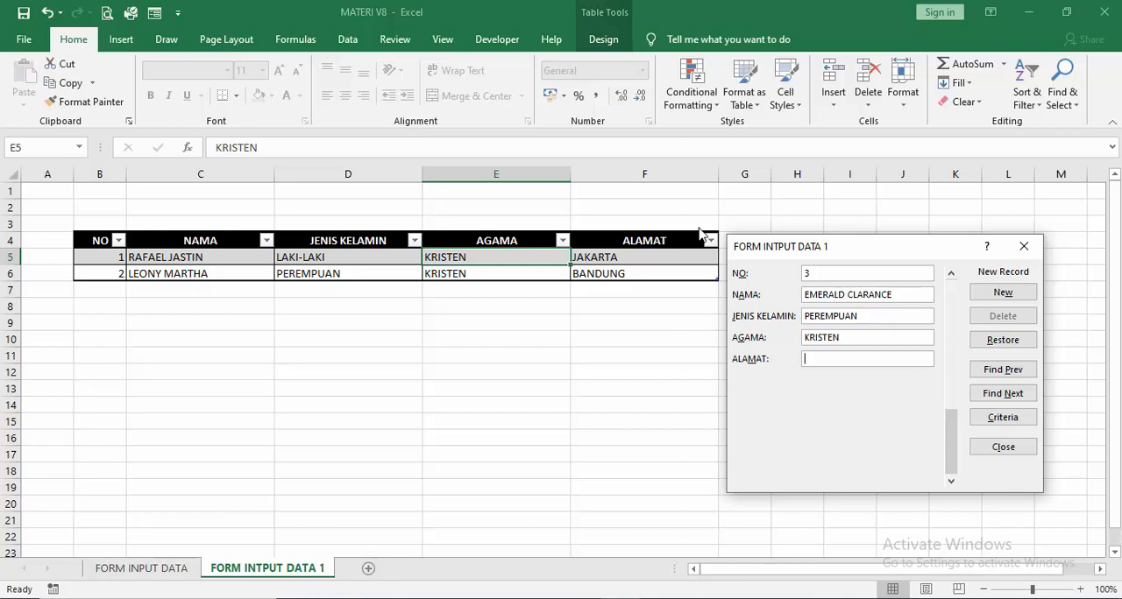
text(SURABAYA)
key(Return)
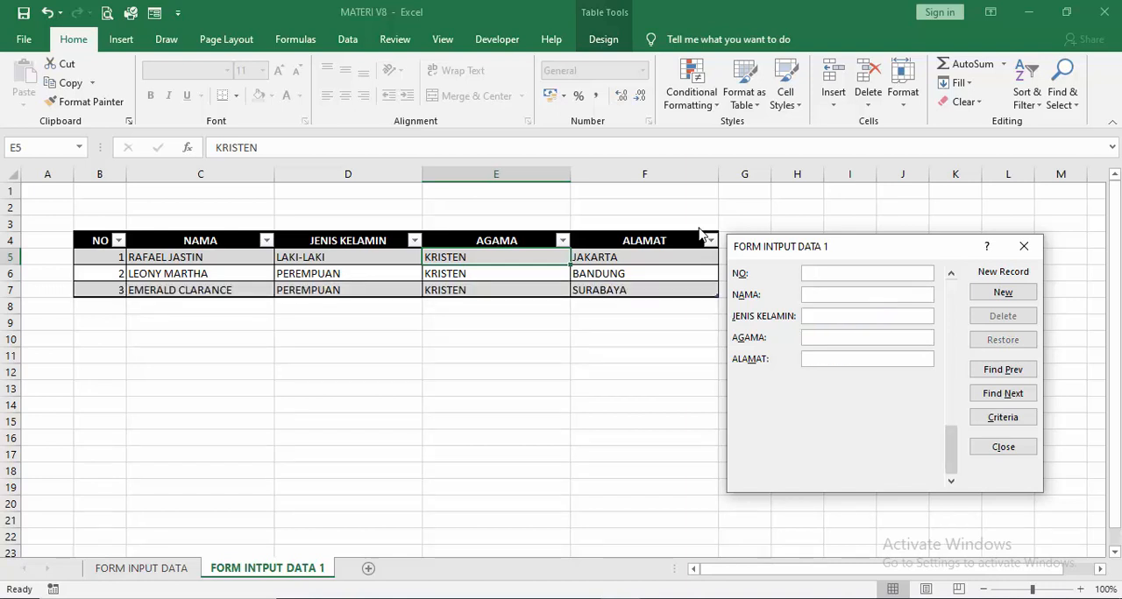
Add a record through the form with NO 4, the person's name, JENIS KELAMIN LAKI-LAKI, AGAMA KRISTEN and ALAMAT JAKARTA SELATAN.
text(4)
text(RICARD)
text(O)
text(LAKI)
text(-LAKI)
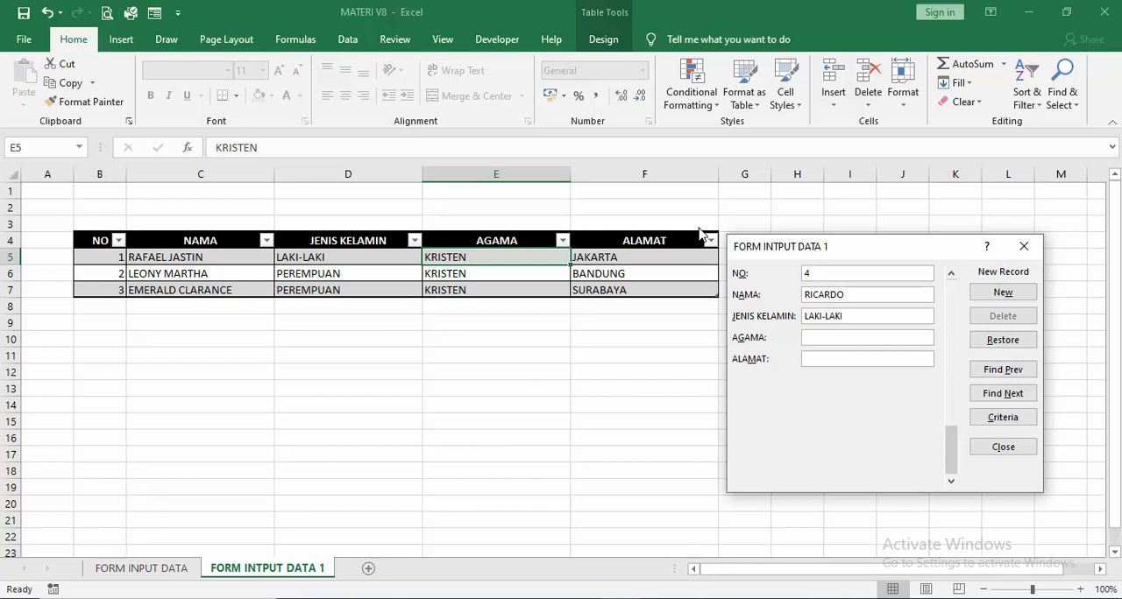
text(KRISTEN)
key(Tab)
text(JAKARTA SELATAN)
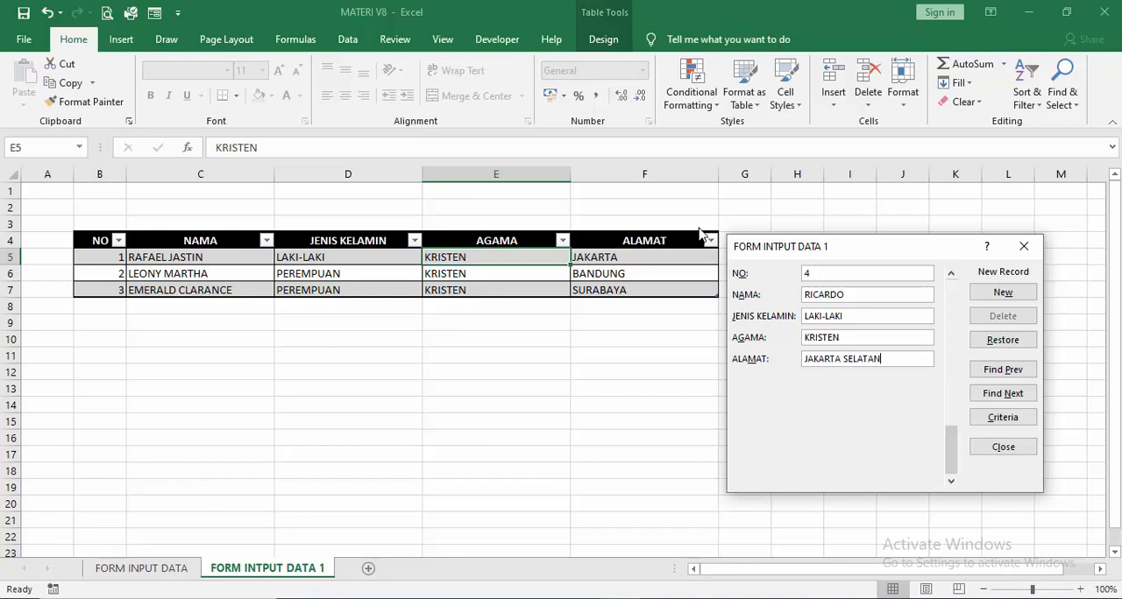
key(Tab)
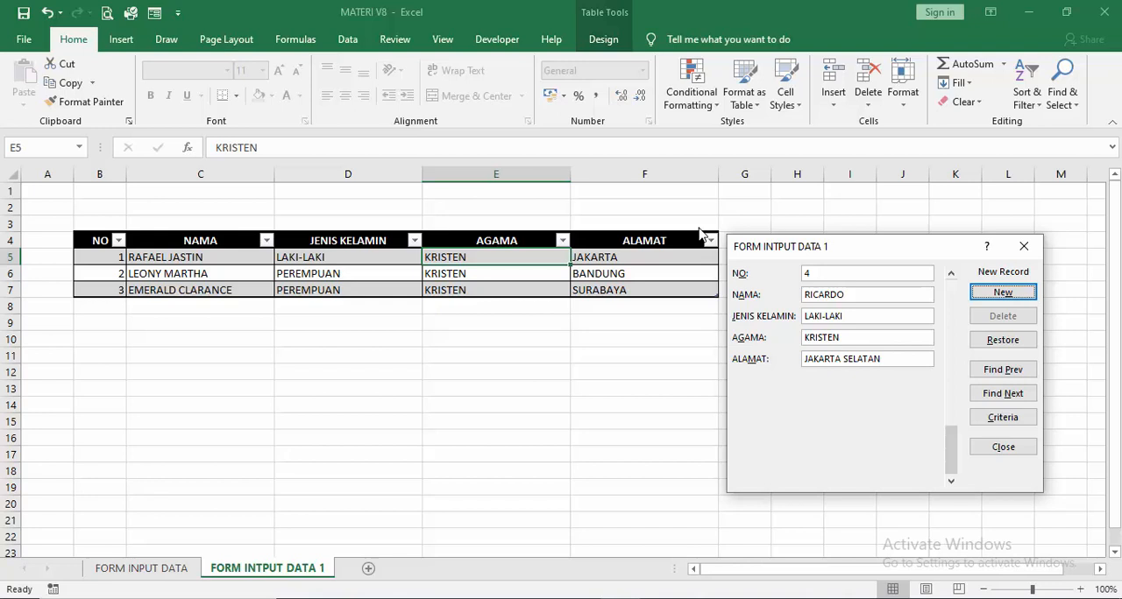
key(Return)
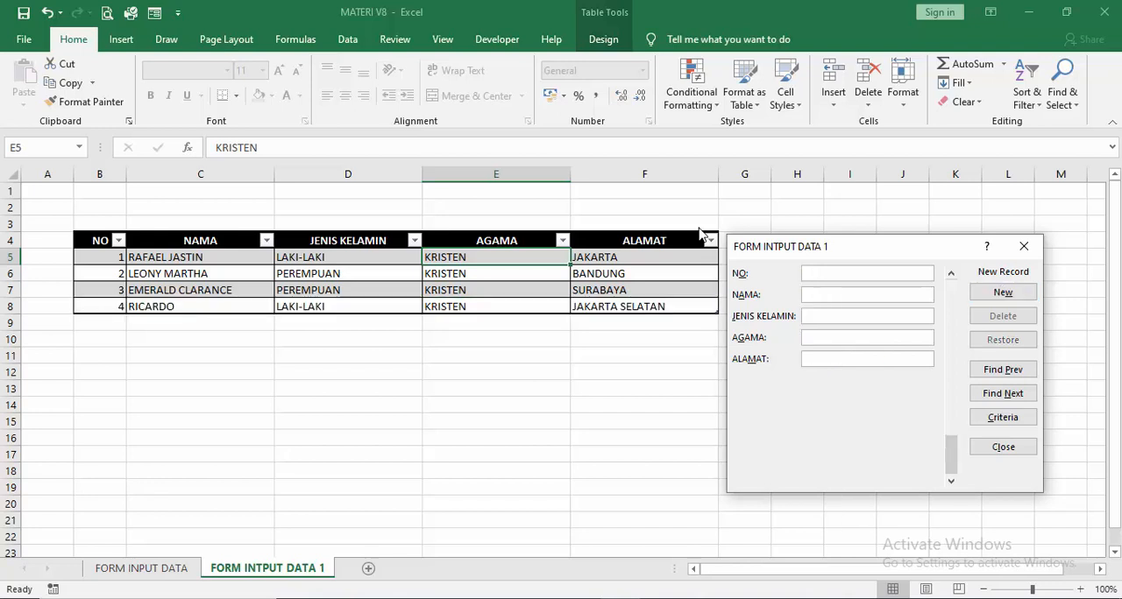
Add a record through the form with NO 5, the person's name, JENIS KELAMIN PERMEPUAN, AGAMA ISLAM and ALAMAT JAKARTA.
text(5NURMALIAPERM)
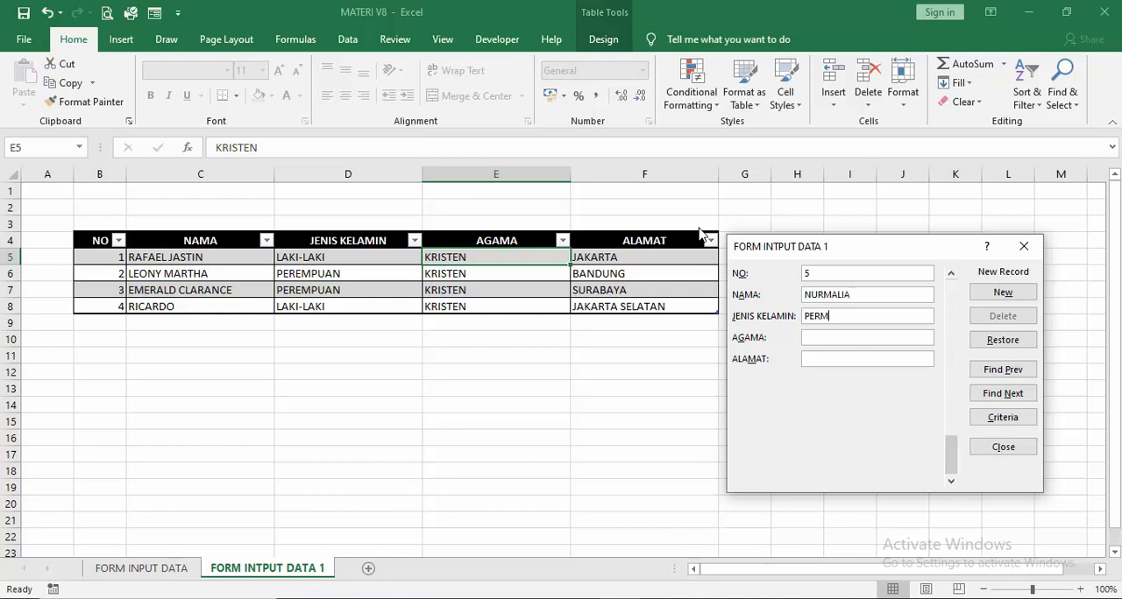
text(EPUAN)
key(Tab)
text(ISLAM)
text(JAKARTA)
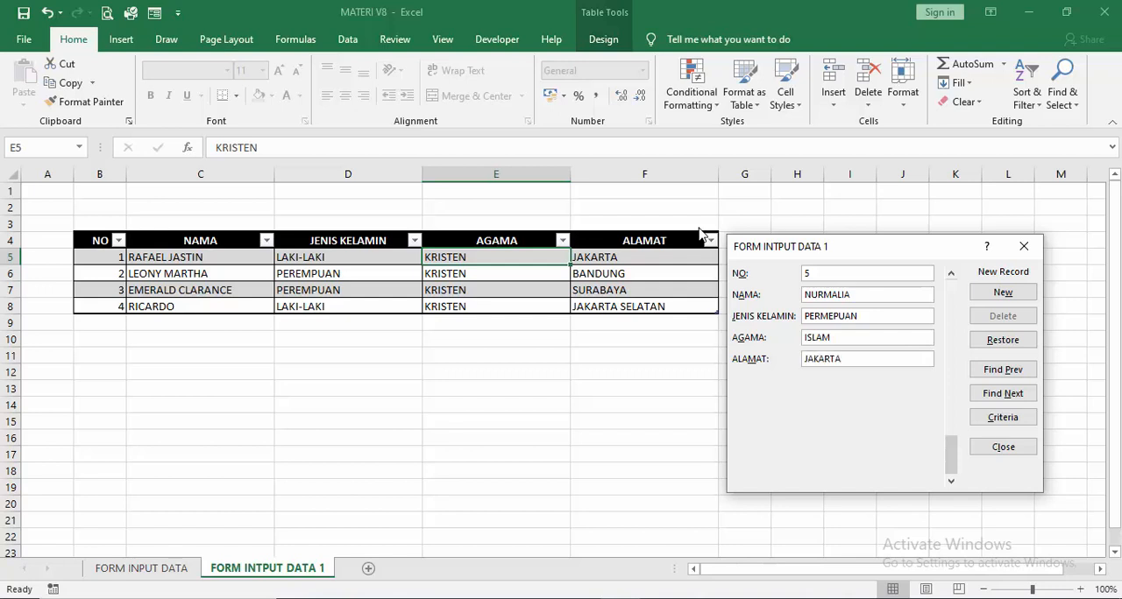
key(Return)
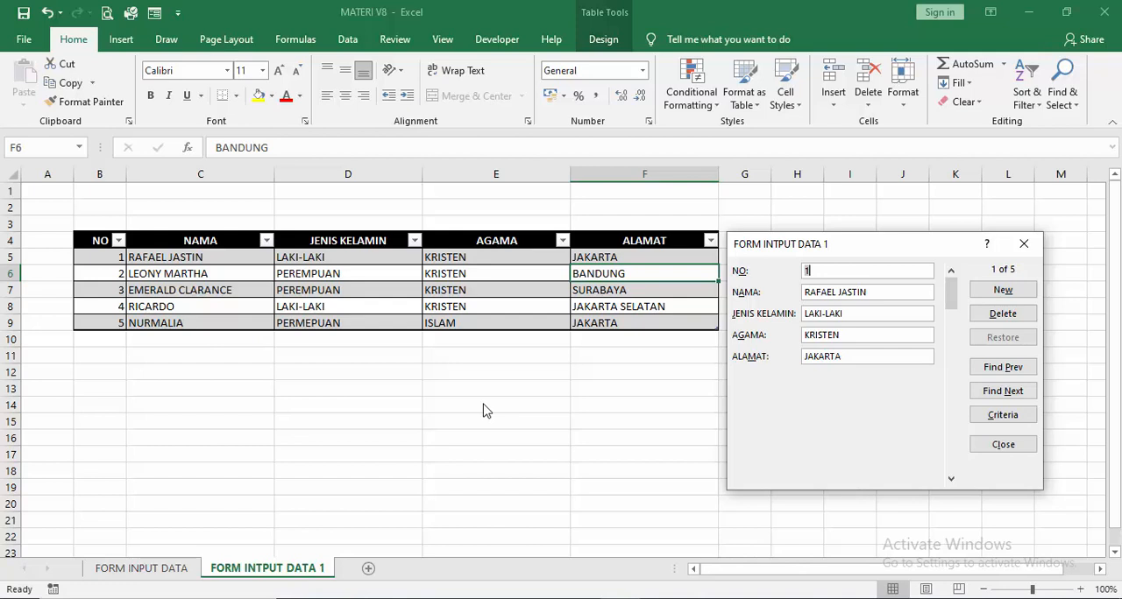
Find the record with NO 4 in the data form, change its AGAMA to KATOLIK, and close the form.
drag(867, 255, 872, 254)
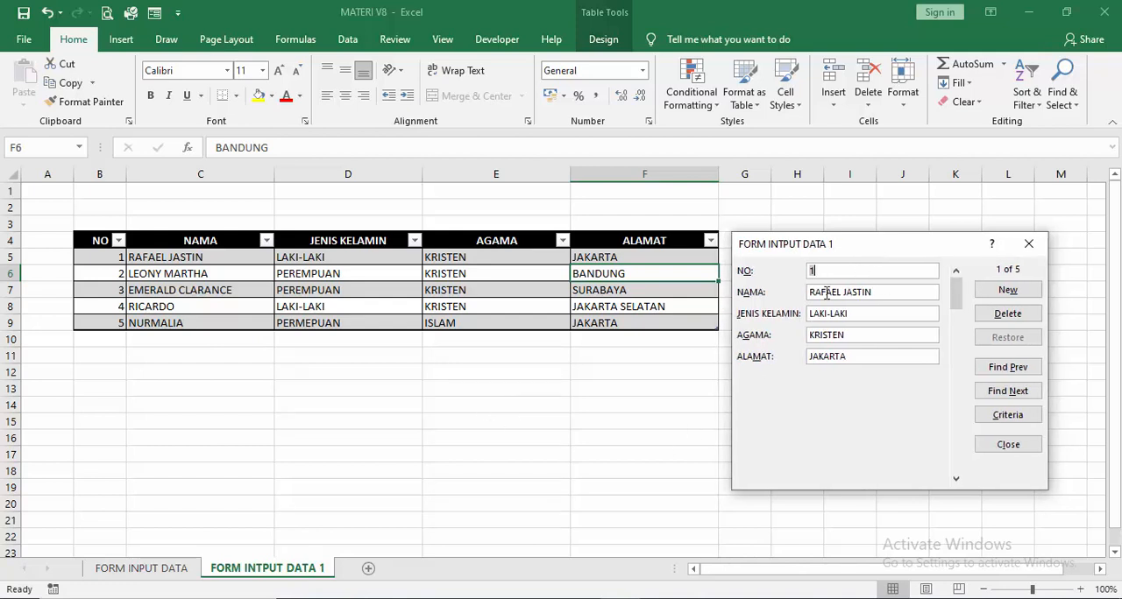
drag(868, 245, 887, 245)
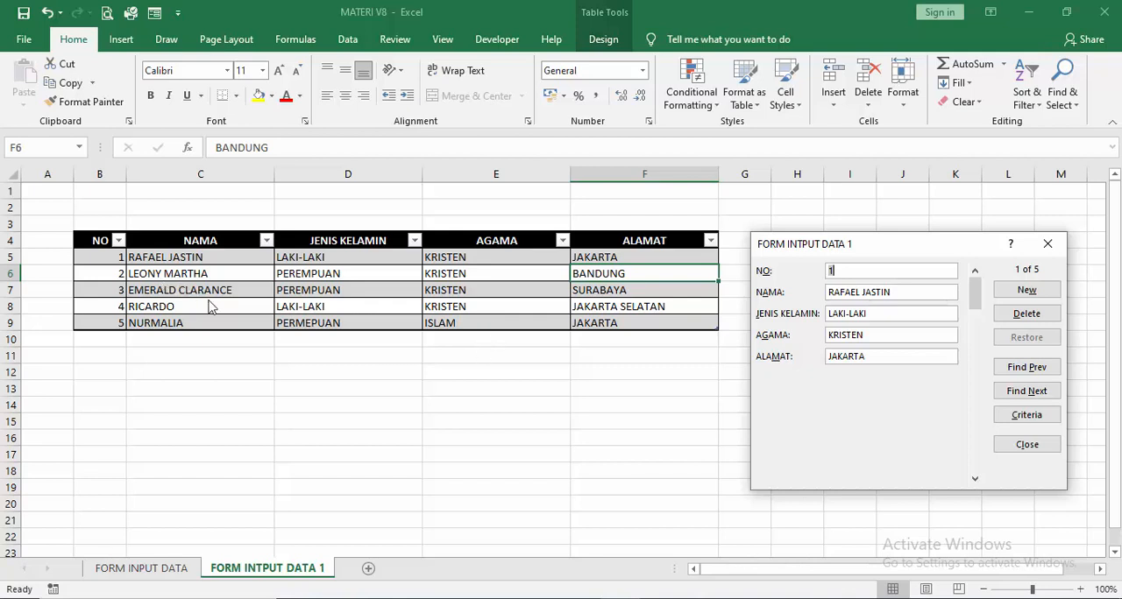
click(1036, 397)
click(1043, 399)
click(1043, 400)
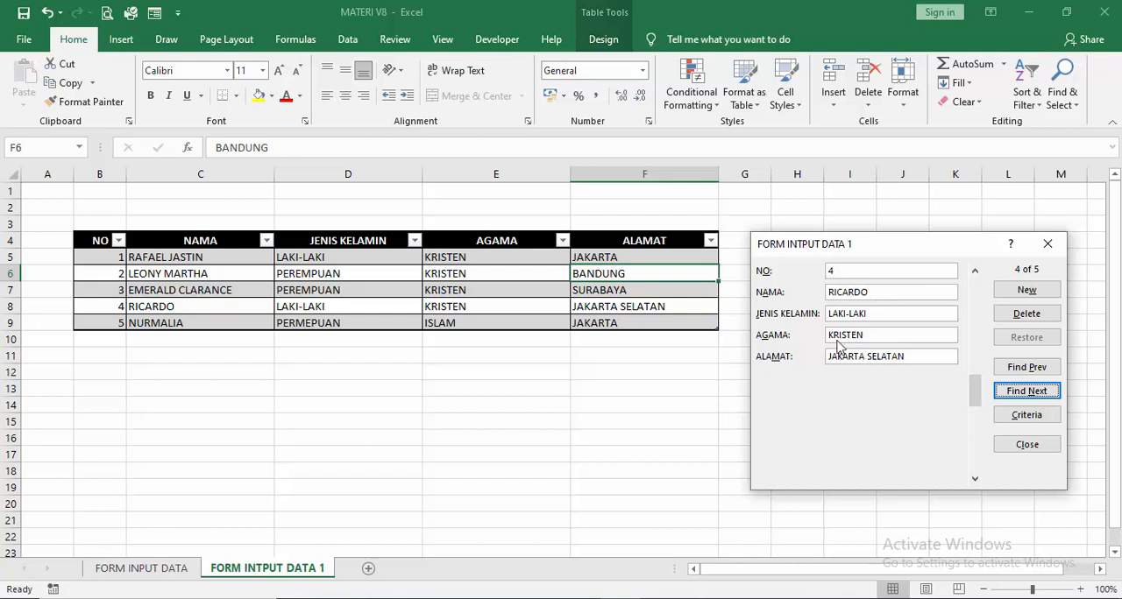
drag(882, 335, 816, 335)
text(KAT)
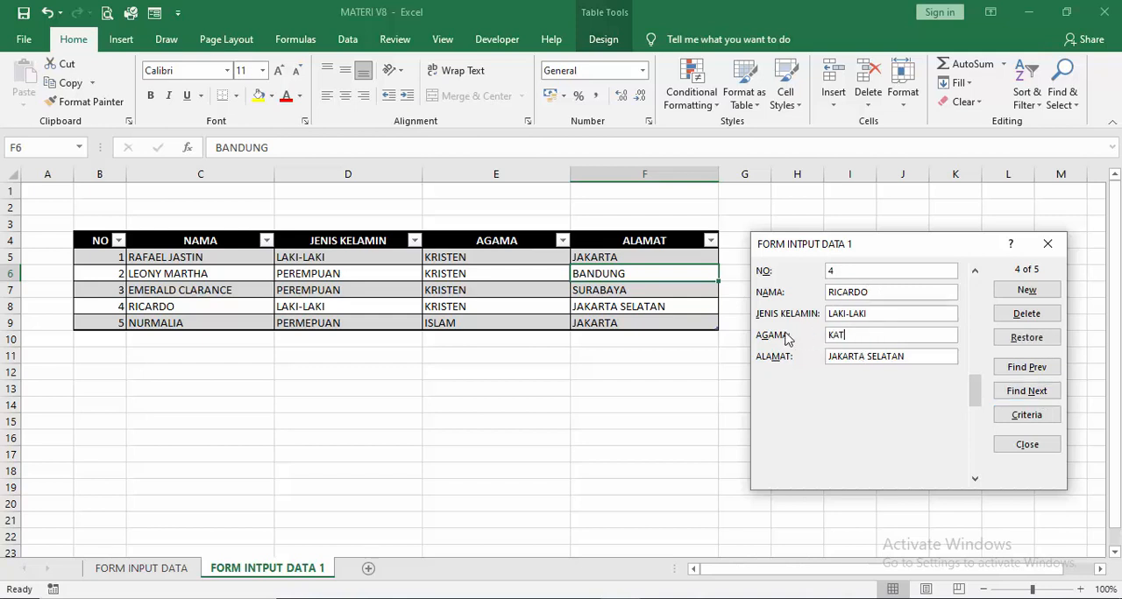
text(OLIK)
key(Return)
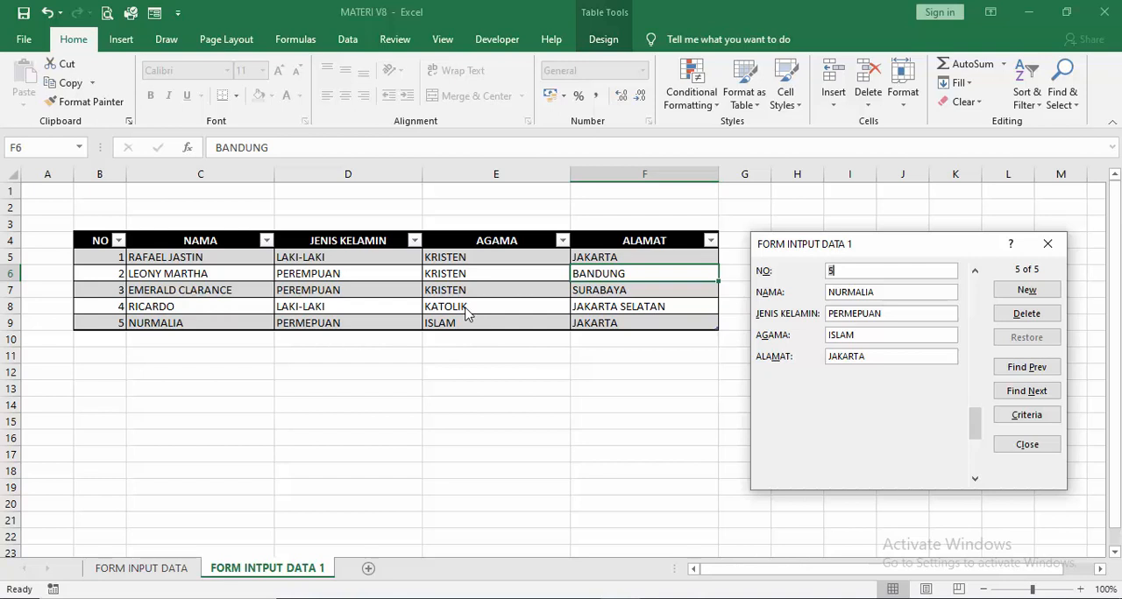
click(1047, 244)
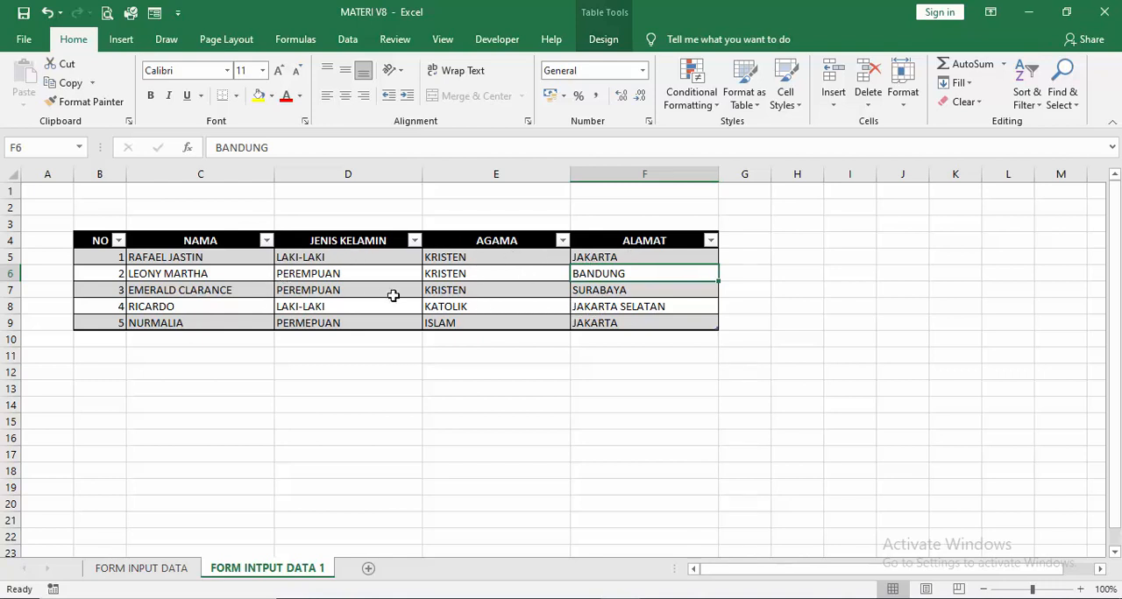
Filter the table's JENIS KELAMIN column to show only LAKI-LAKI.
click(415, 241)
click(236, 408)
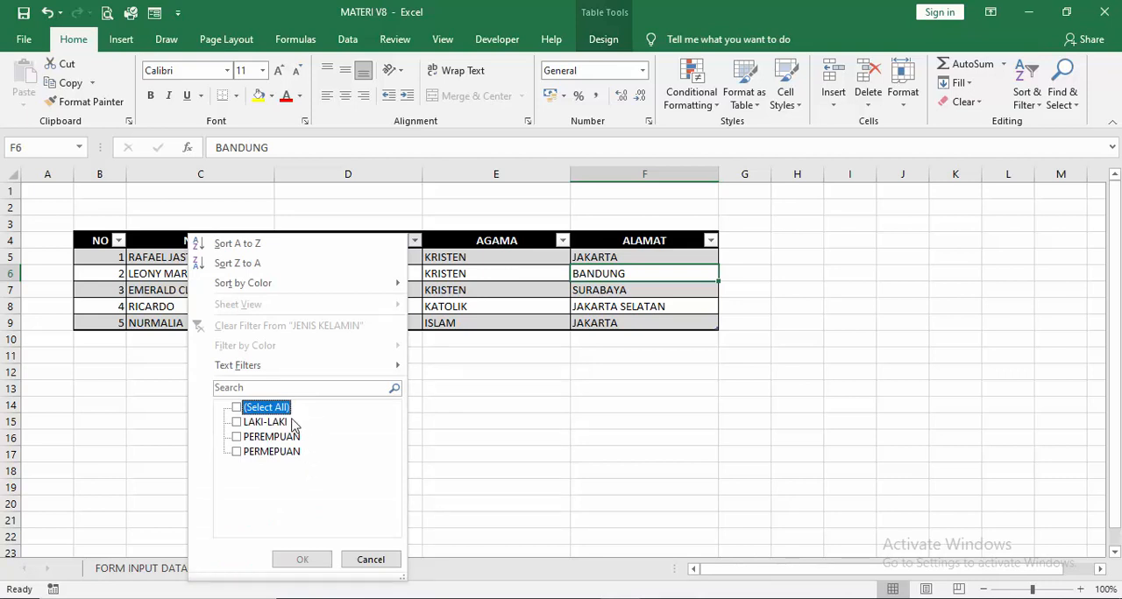
click(237, 423)
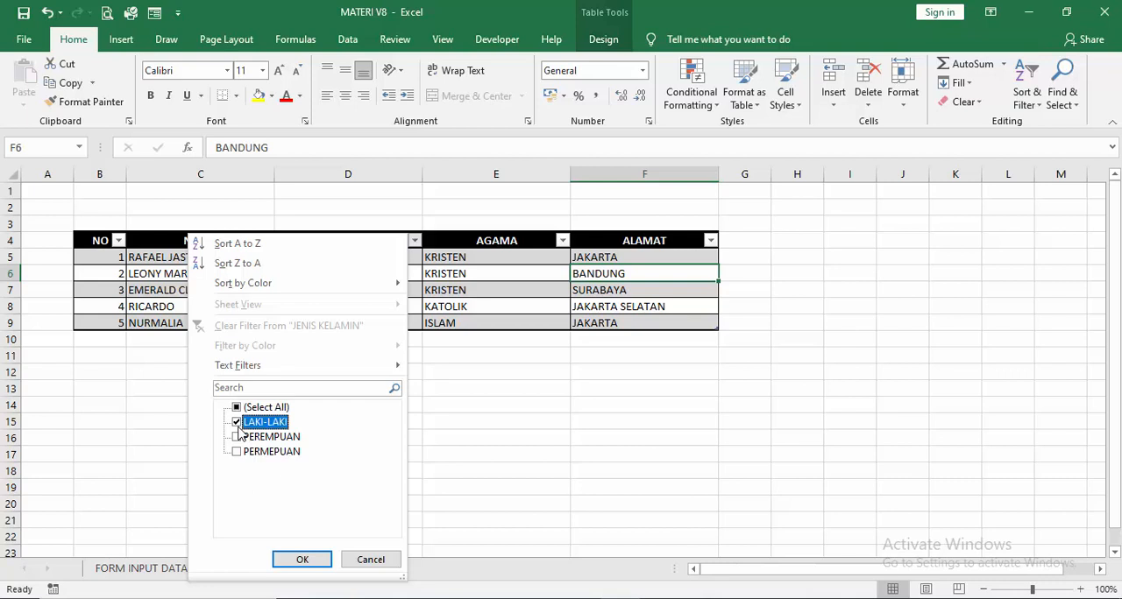
click(314, 559)
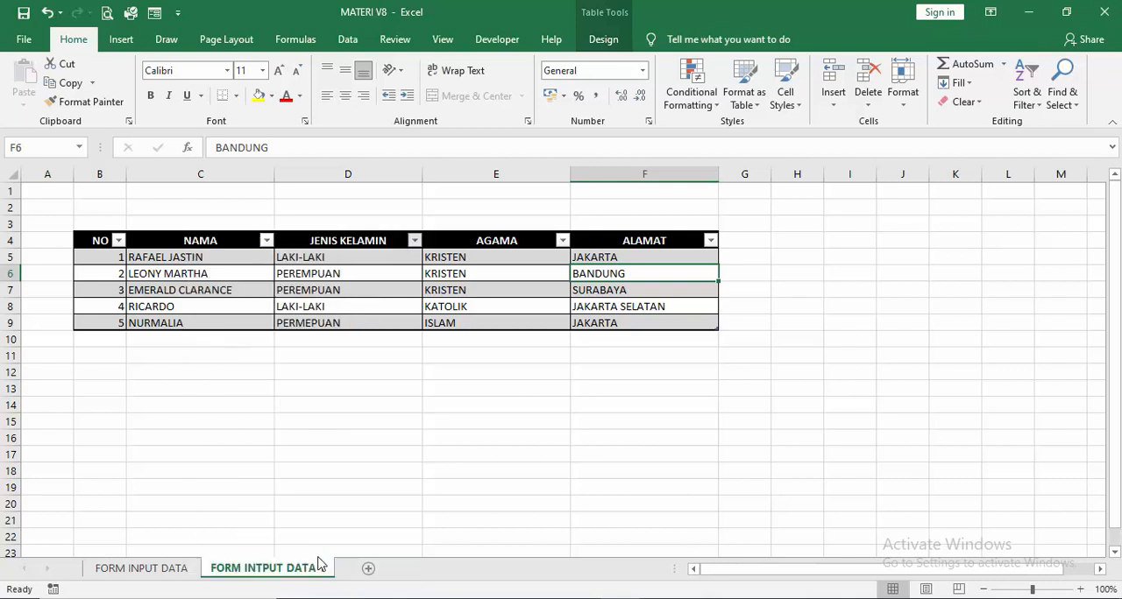
click(300, 308)
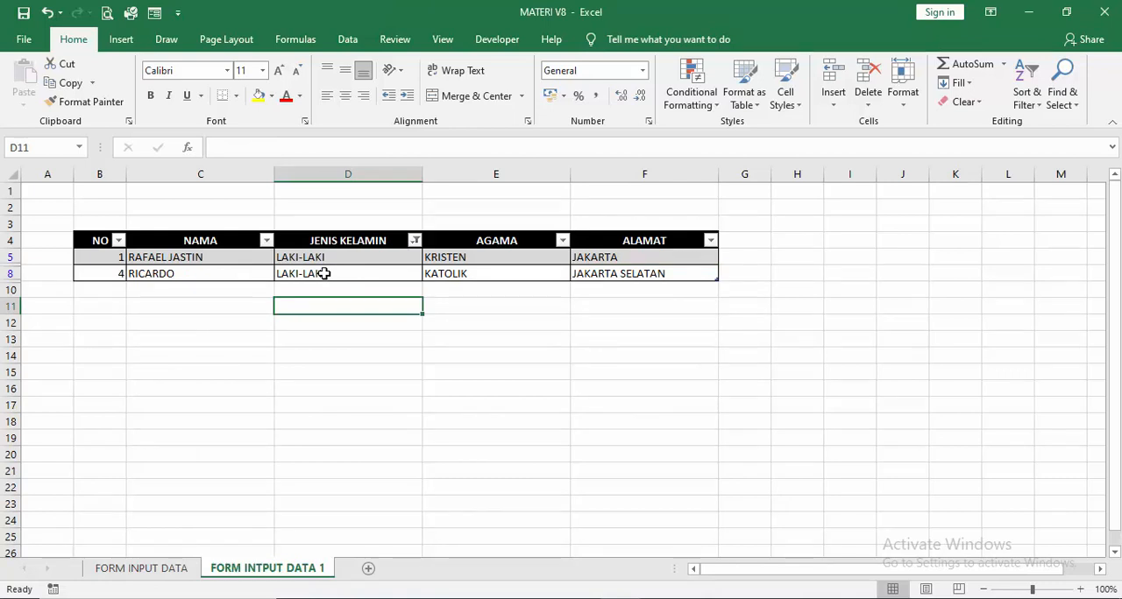
Show all values again in the JENIS KELAMIN column's filter.
click(414, 240)
click(237, 406)
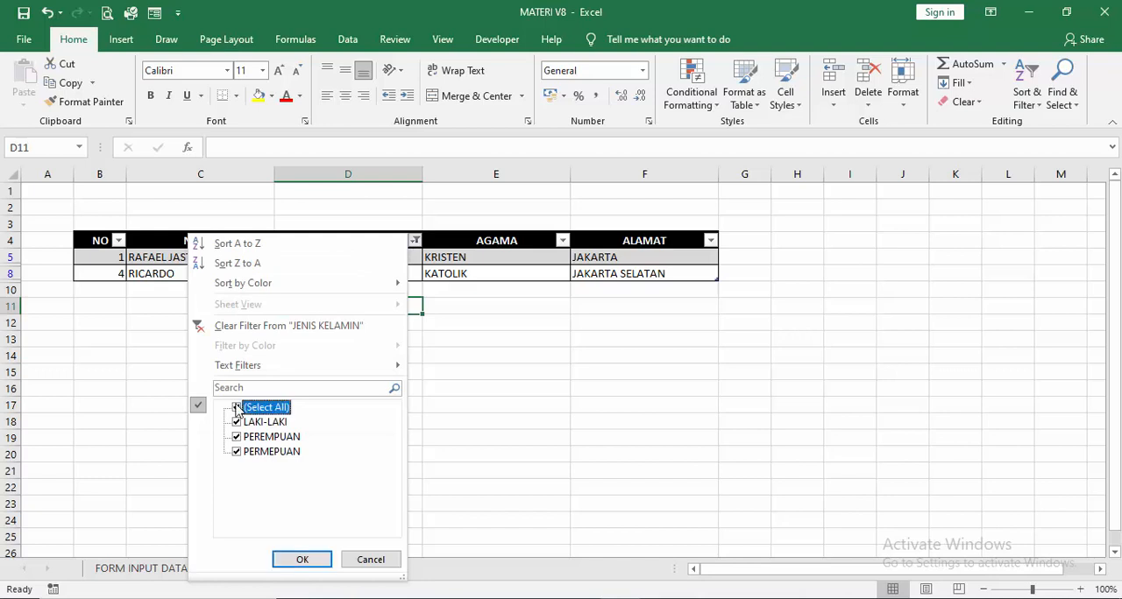
click(297, 559)
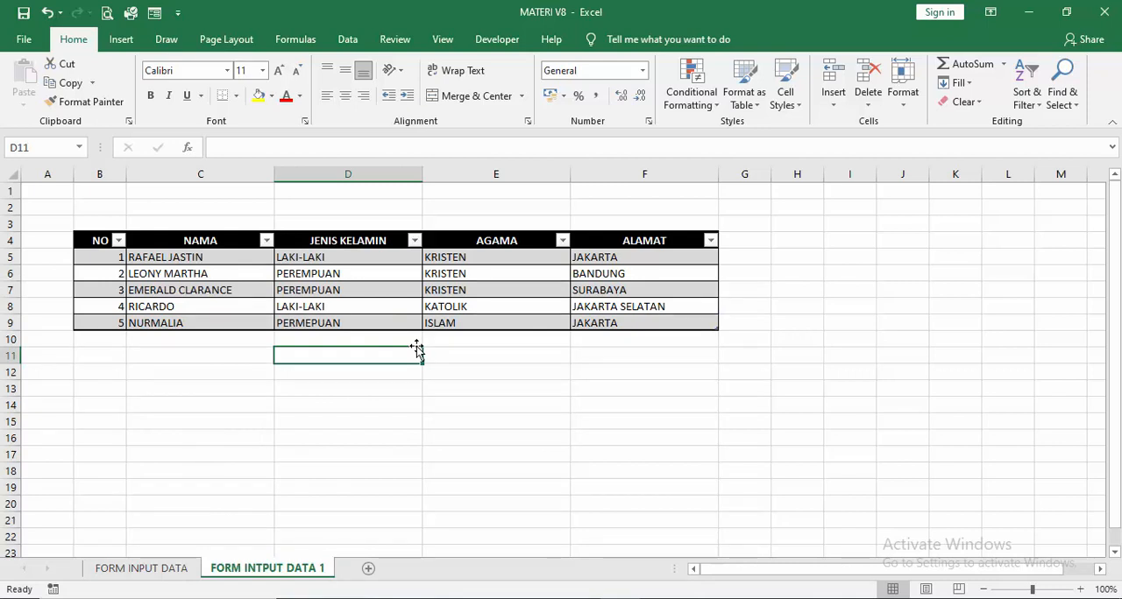
Filter the table's ALAMAT column to show only JAKARTA.
click(710, 240)
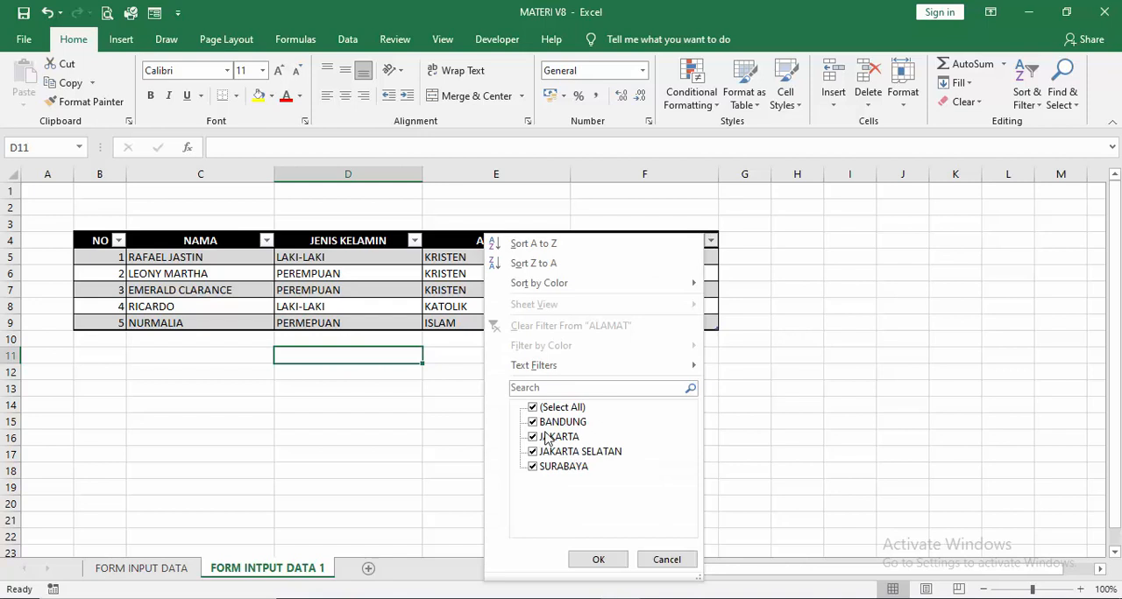
click(536, 408)
click(546, 438)
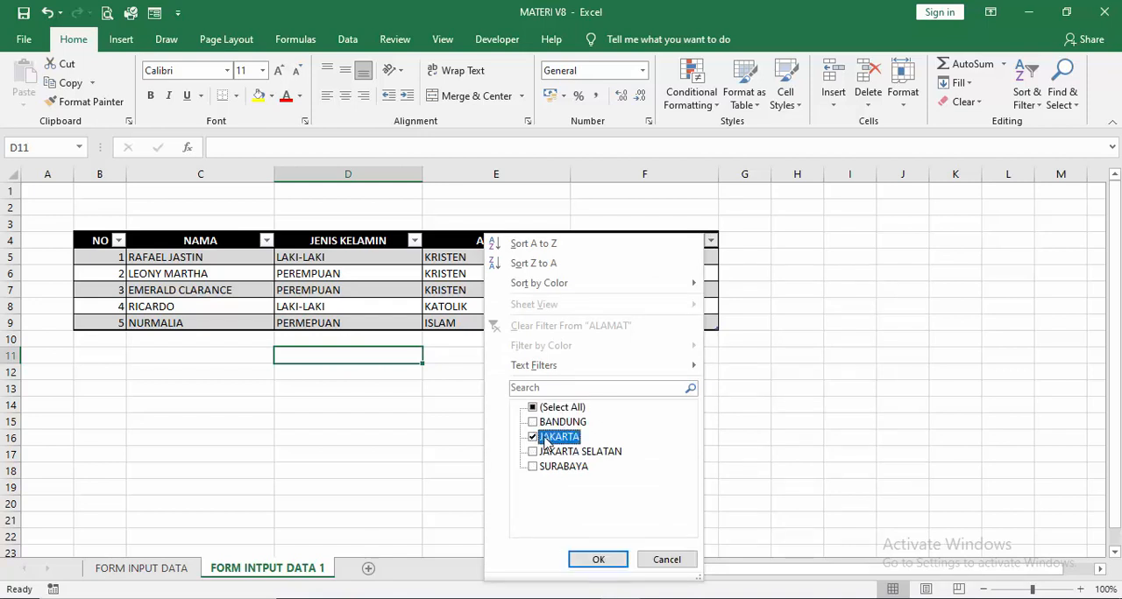
click(608, 562)
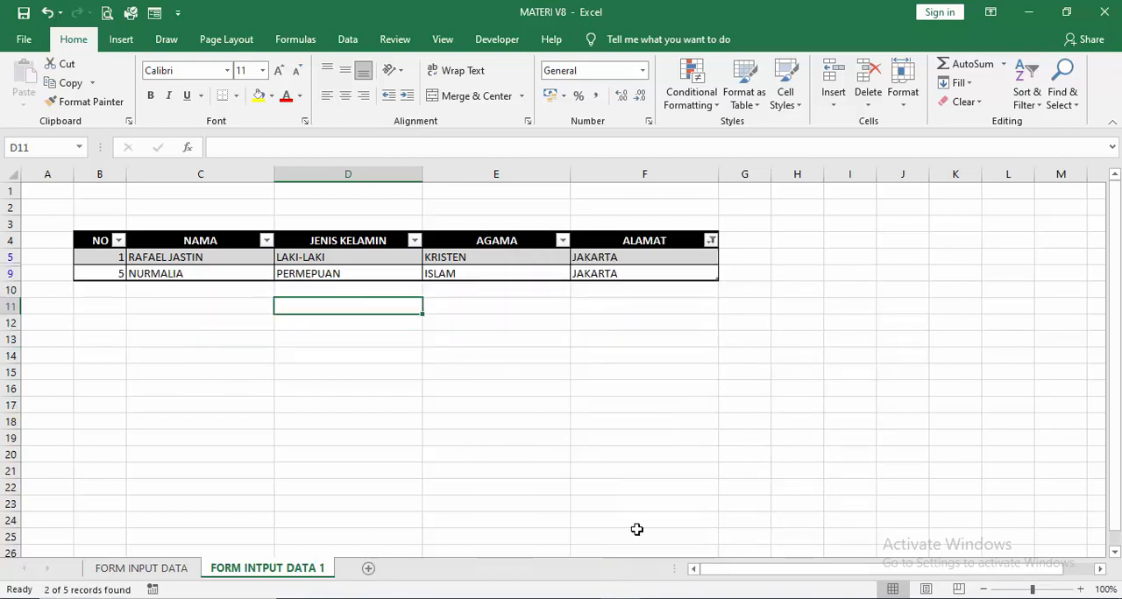
click(760, 295)
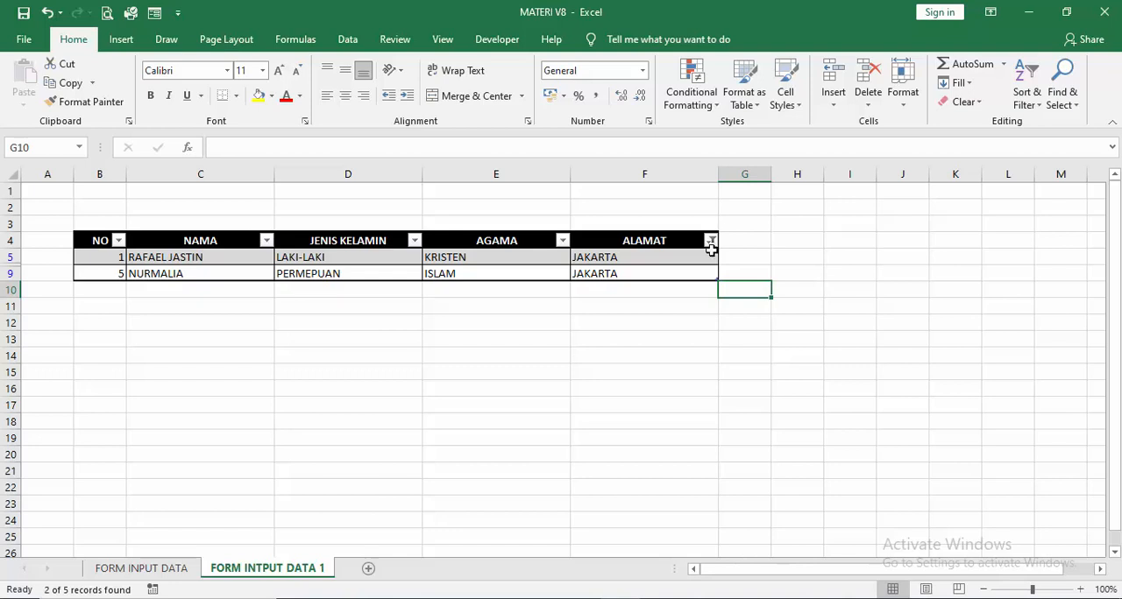
Restore all values in the ALAMAT column's filter and select an empty cell below the table.
click(711, 241)
click(532, 406)
click(604, 556)
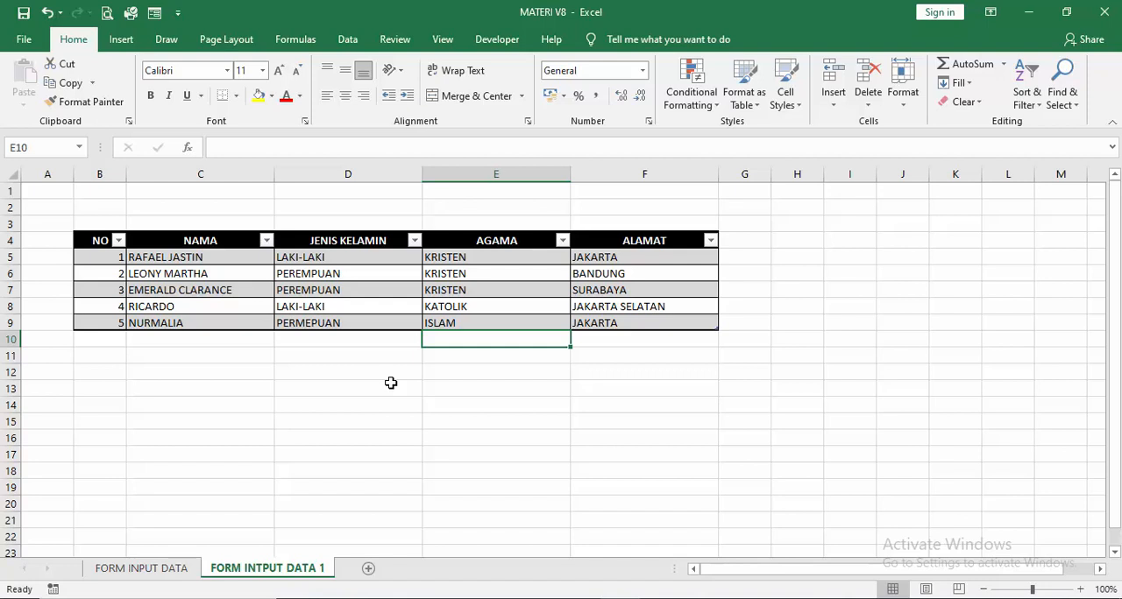
click(391, 374)
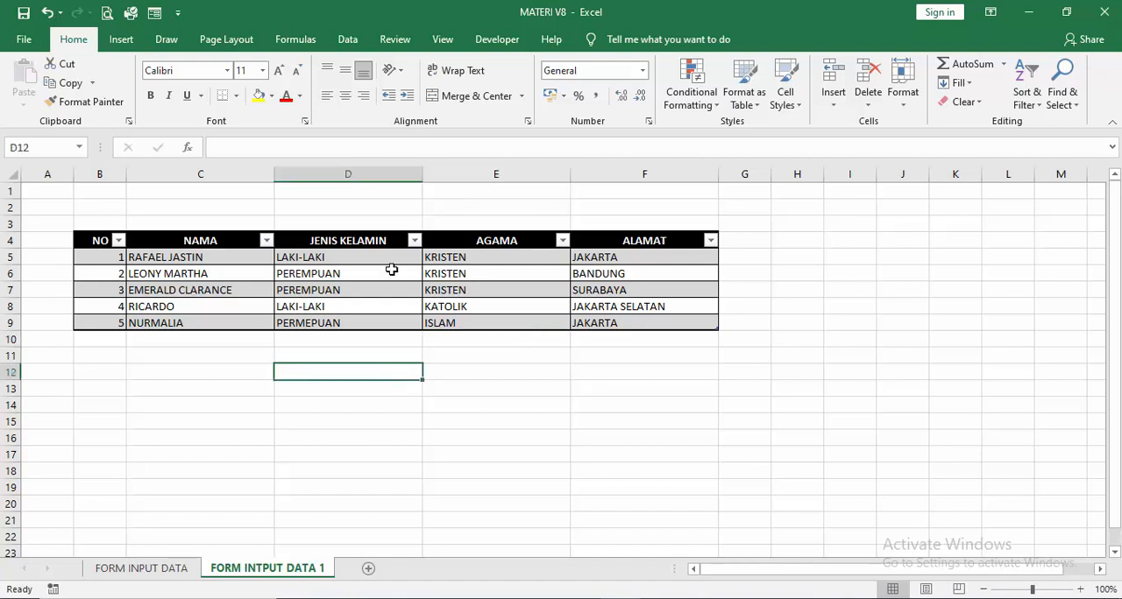